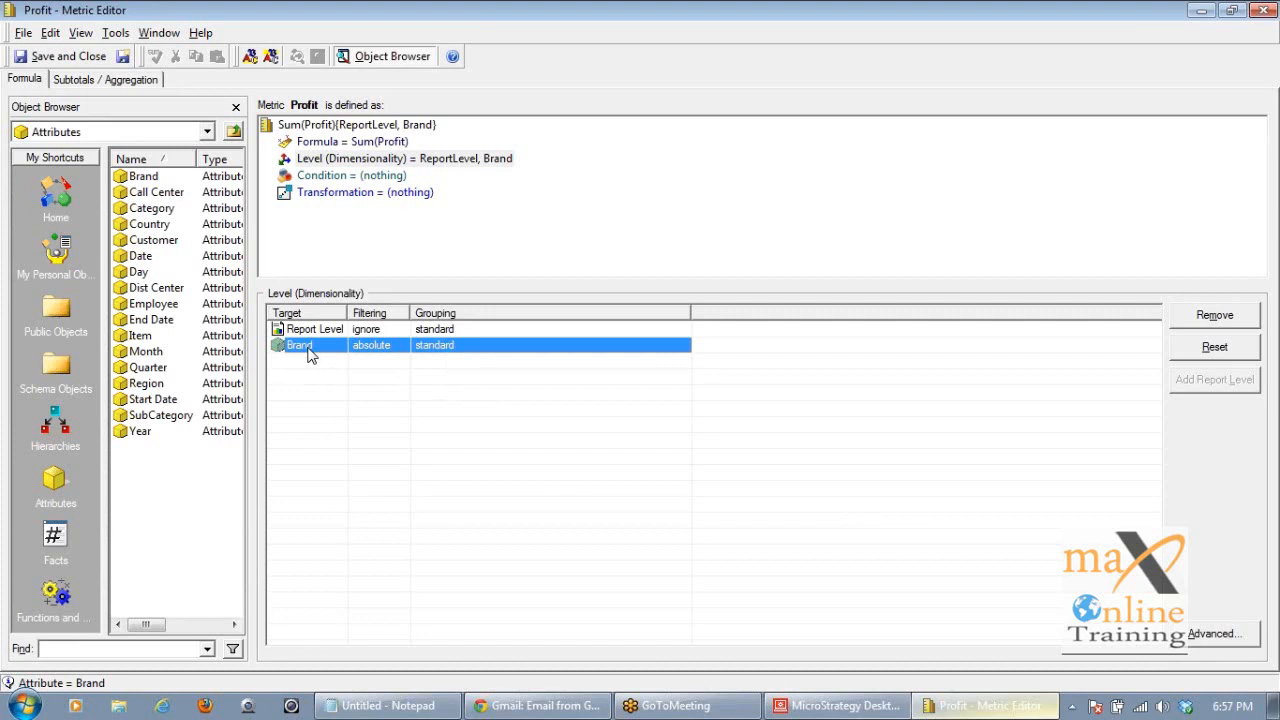
Remove the Brand target from the Profit metric's level and close the metric without saving its changes.
left_click(1185, 310)
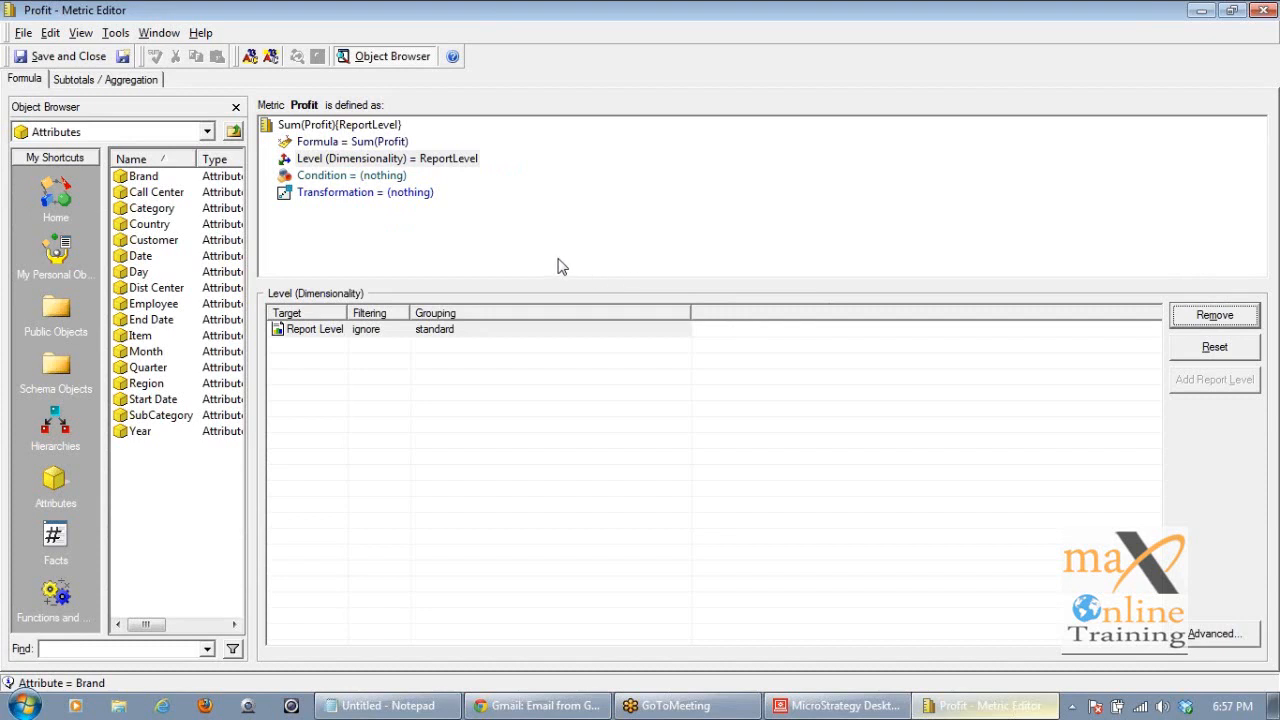
left_click(1265, 13)
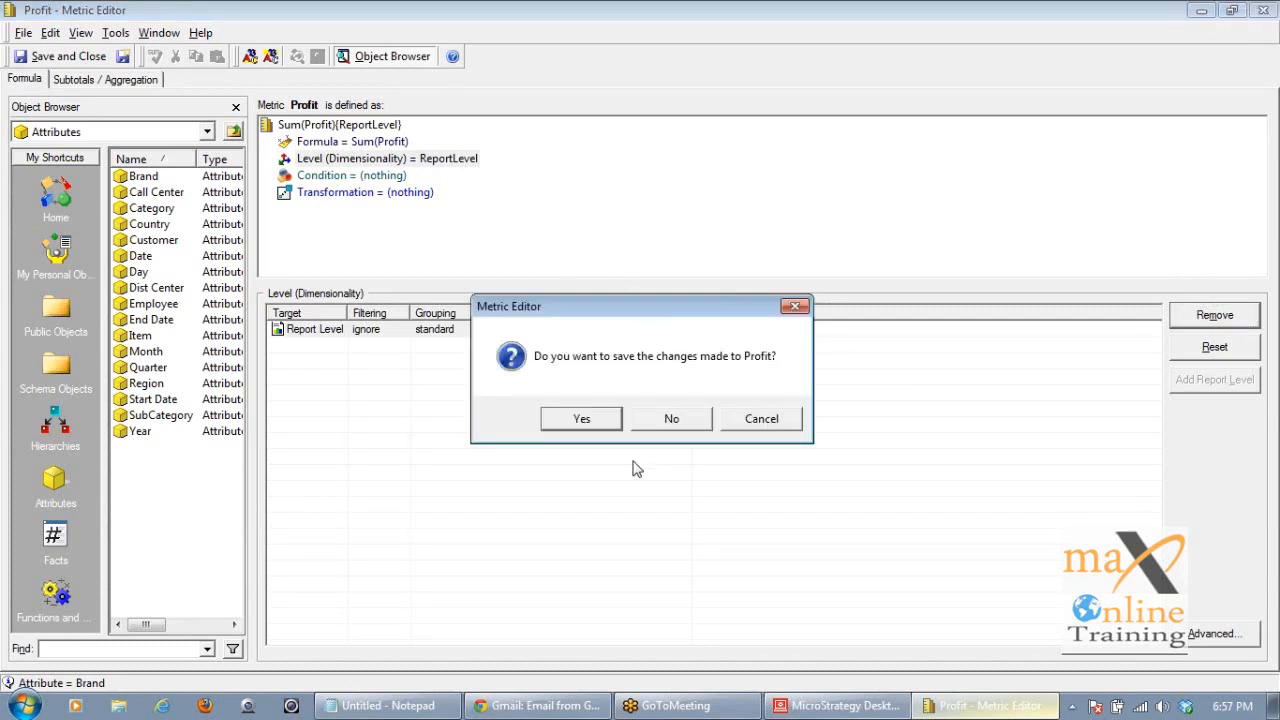
left_click(688, 425)
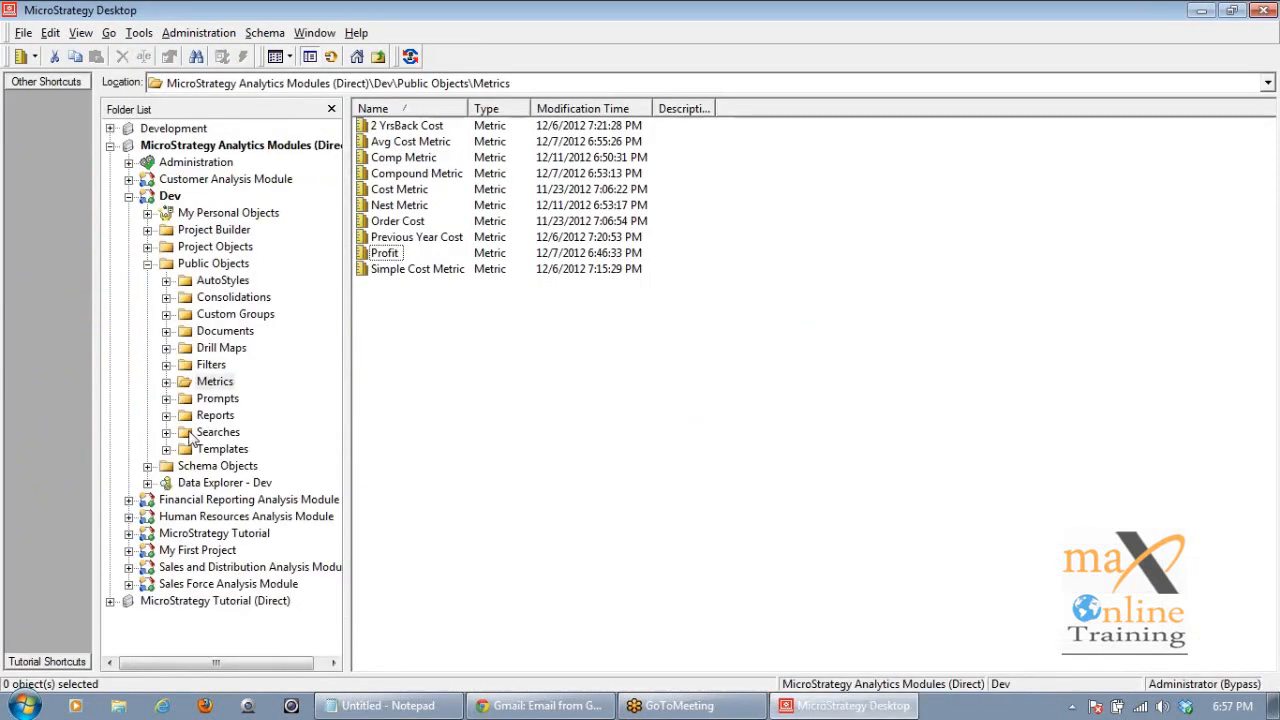
Create a new blank report in the Dev project's public Reports folder.
left_click(215, 416)
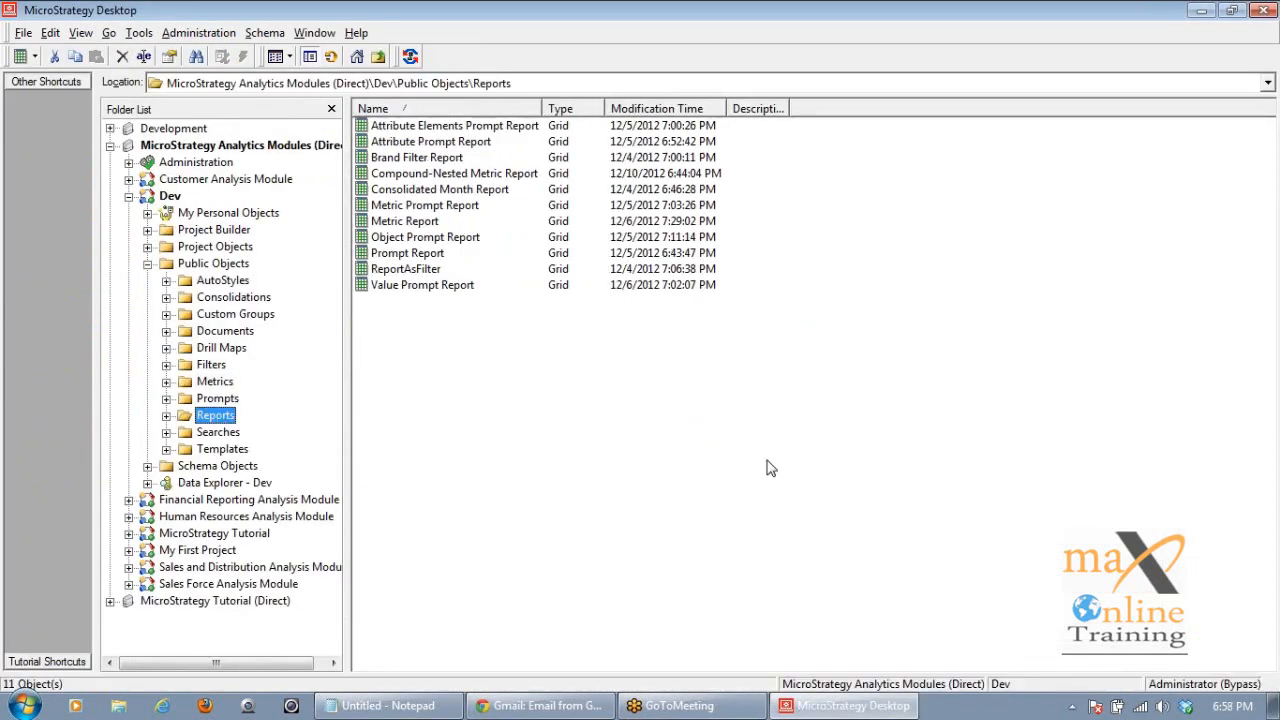
right_click(503, 399)
mouse_move(536, 527)
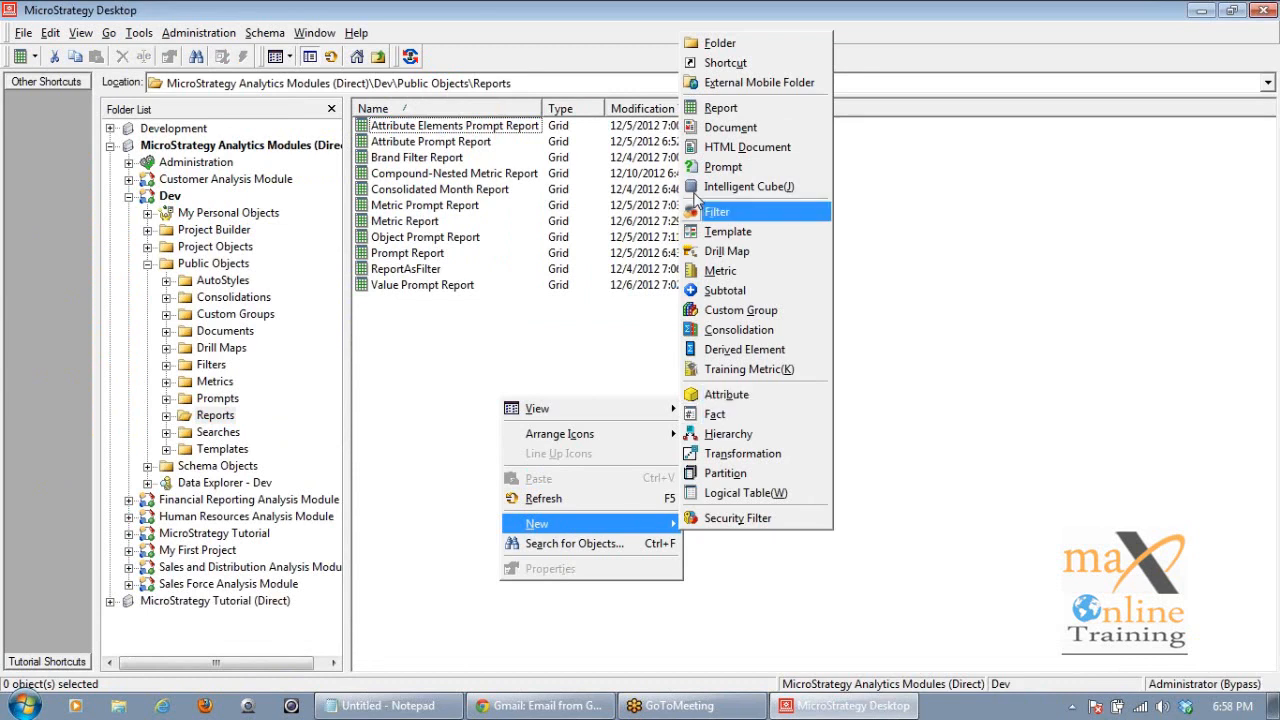
left_click(742, 116)
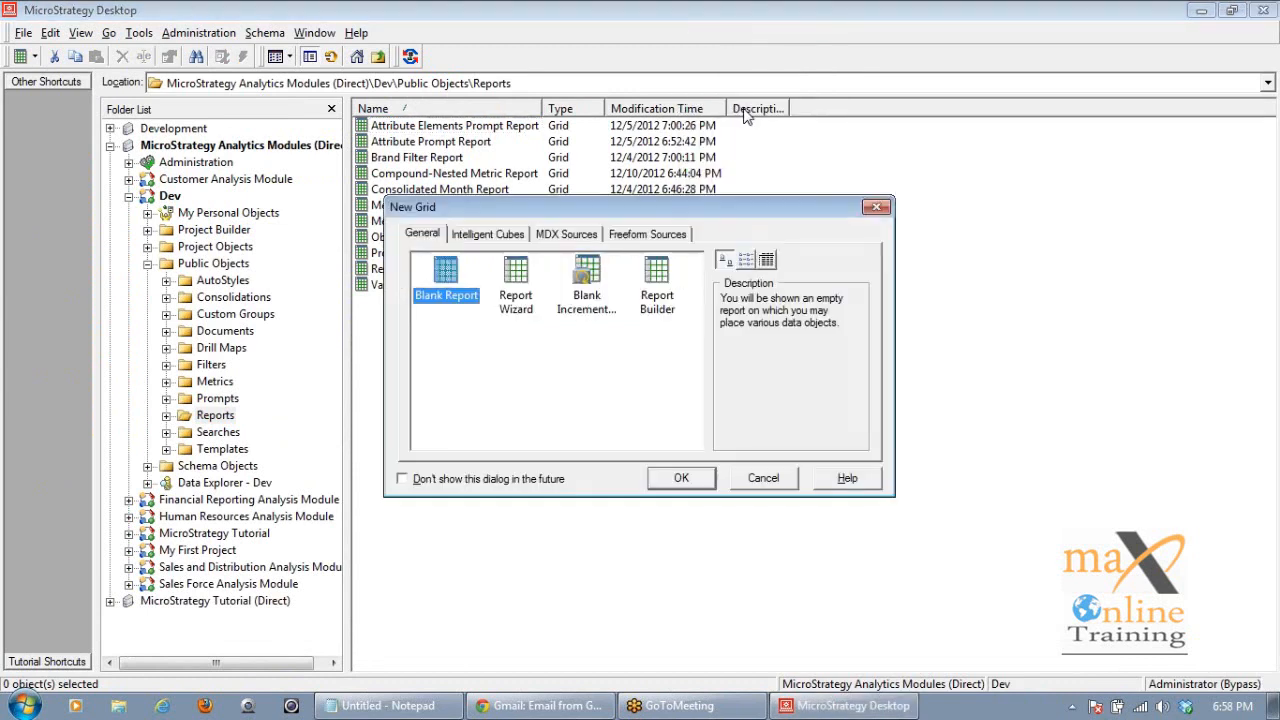
left_click(680, 479)
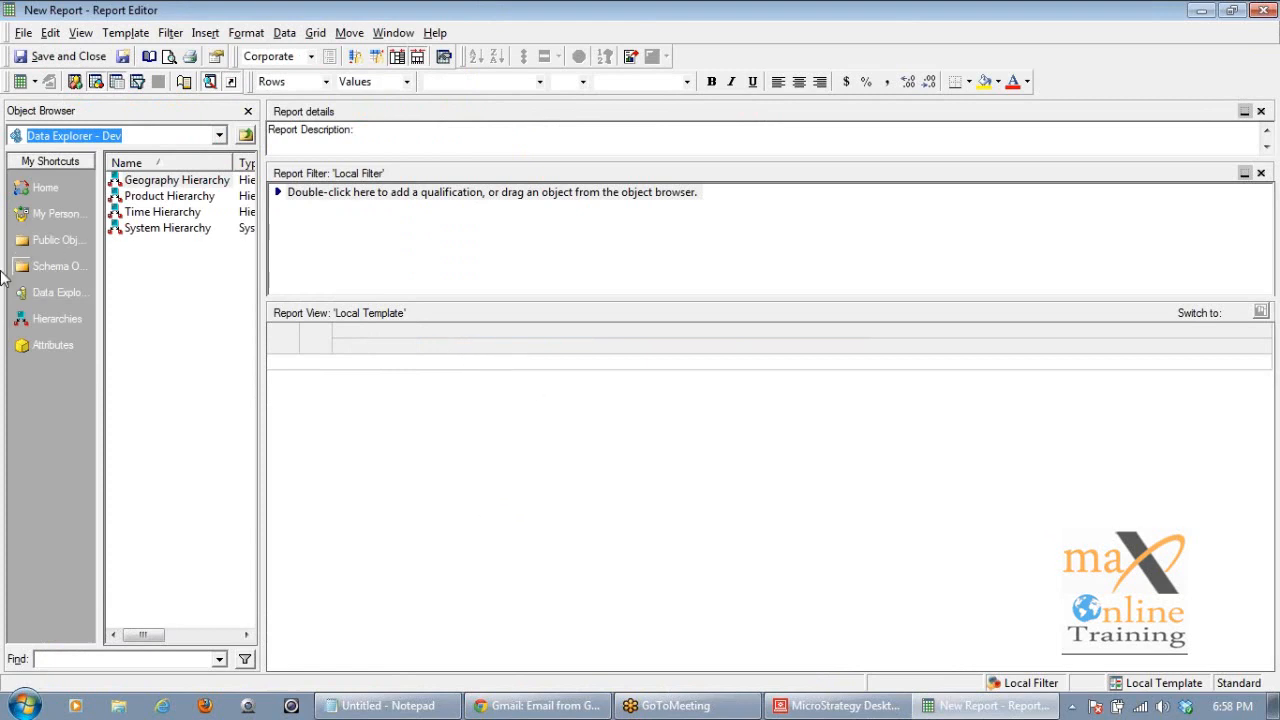
Add the Brand and Year attributes and the Profit metric to the report template.
left_click(52, 341)
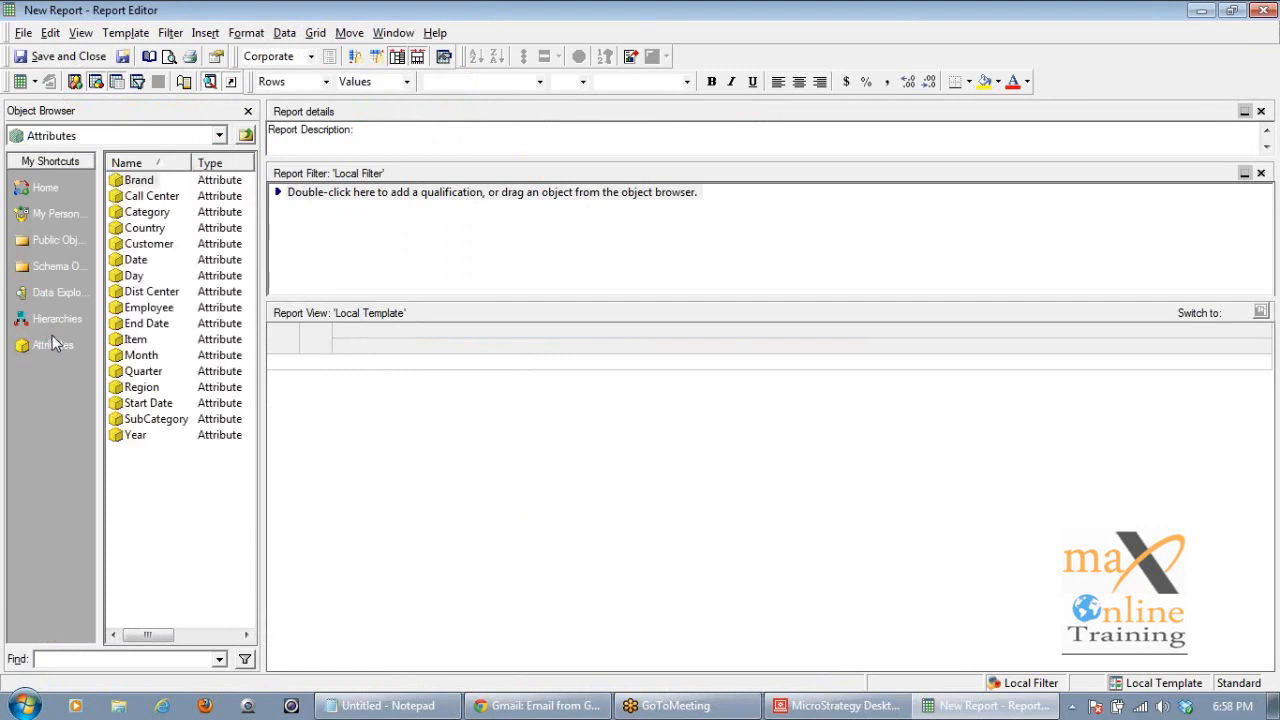
left_click(130, 181)
double_click(130, 181)
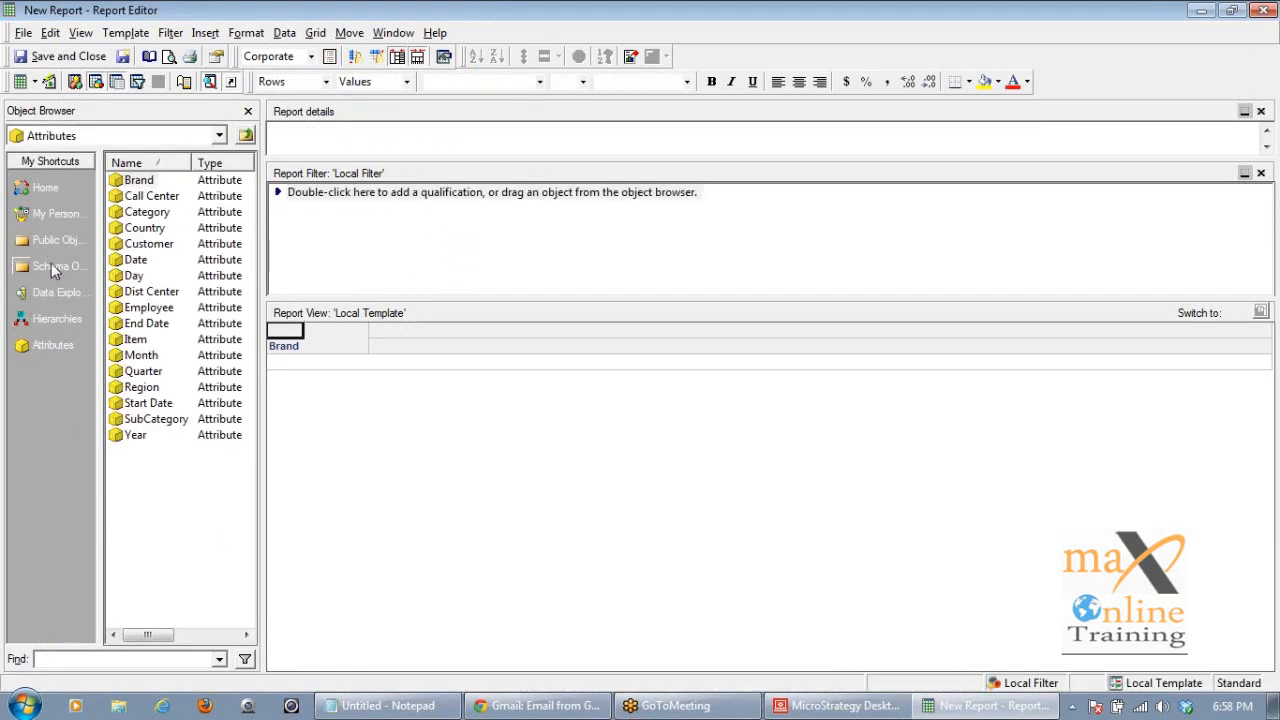
double_click(136, 435)
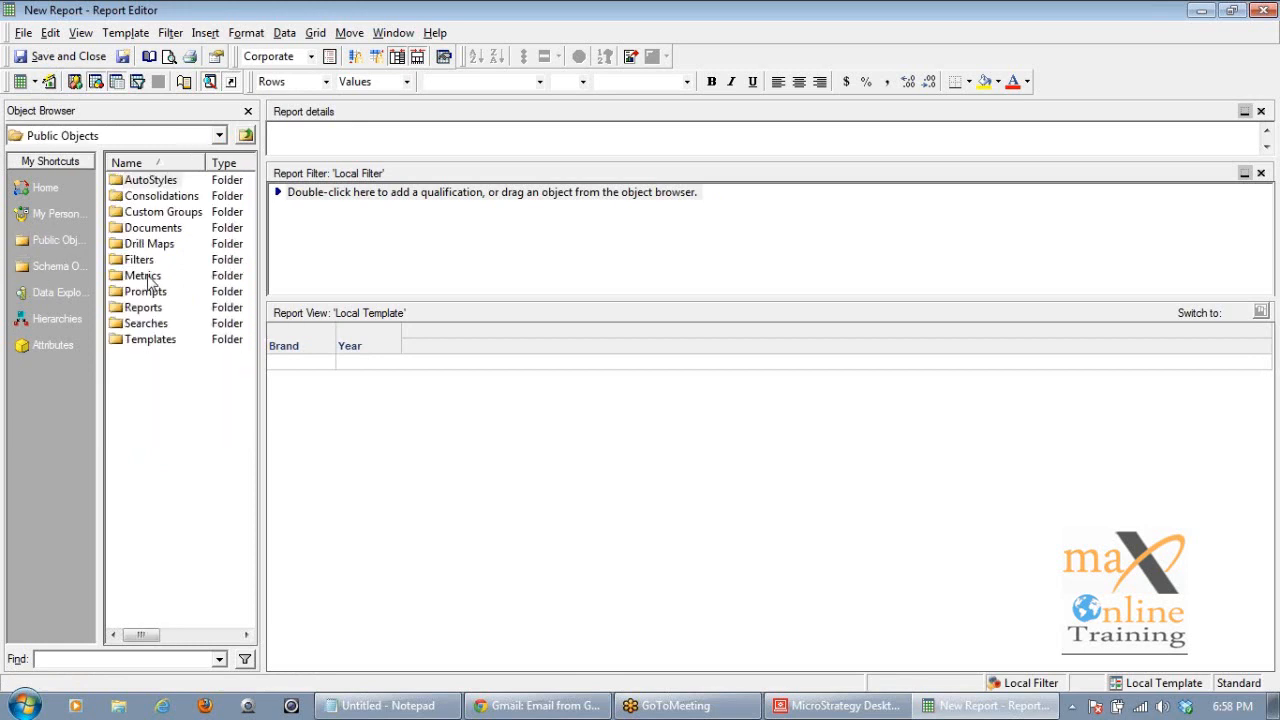
double_click(148, 275)
double_click(138, 307)
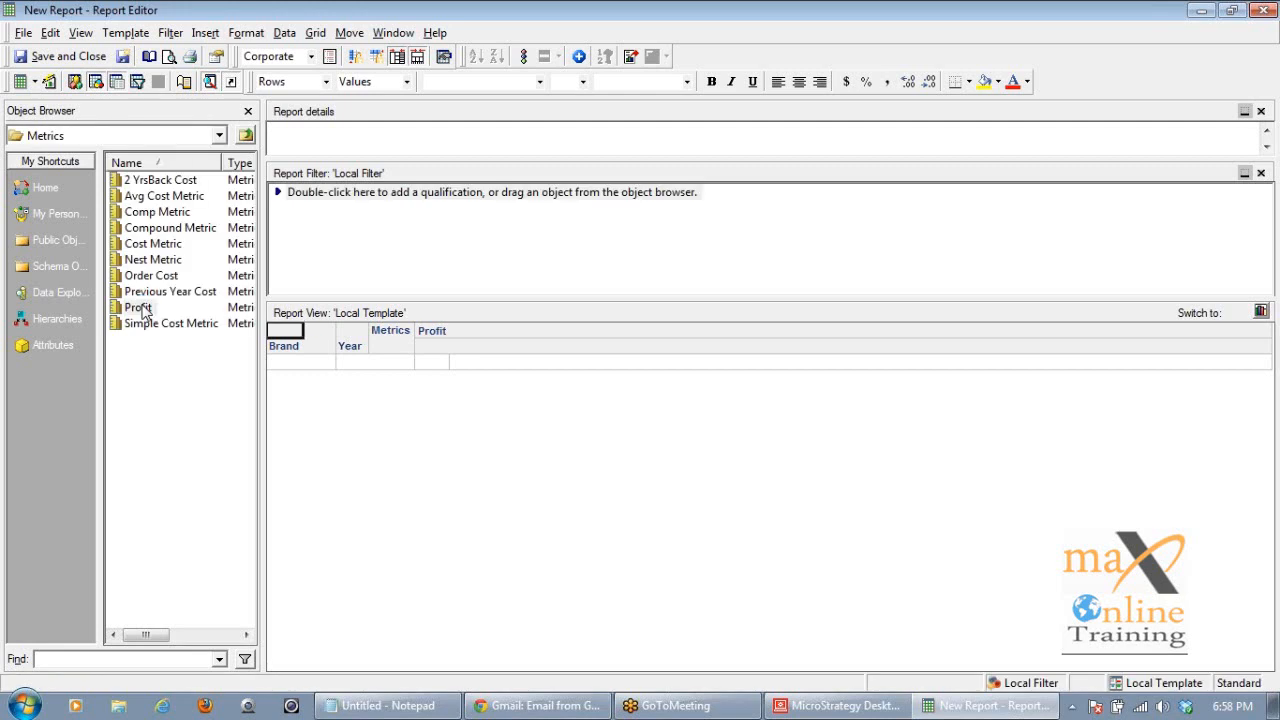
Run the report in Grid View and examine its generated statements in SQL View.
left_click(34, 82)
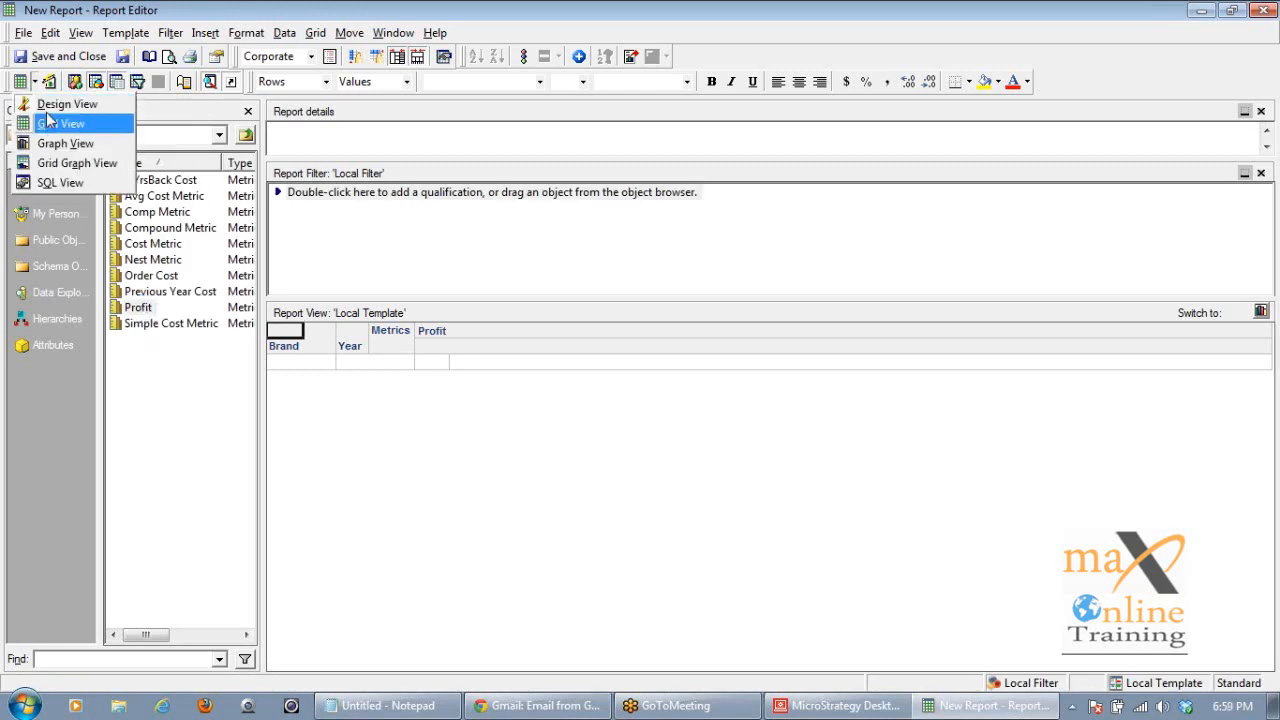
left_click(50, 122)
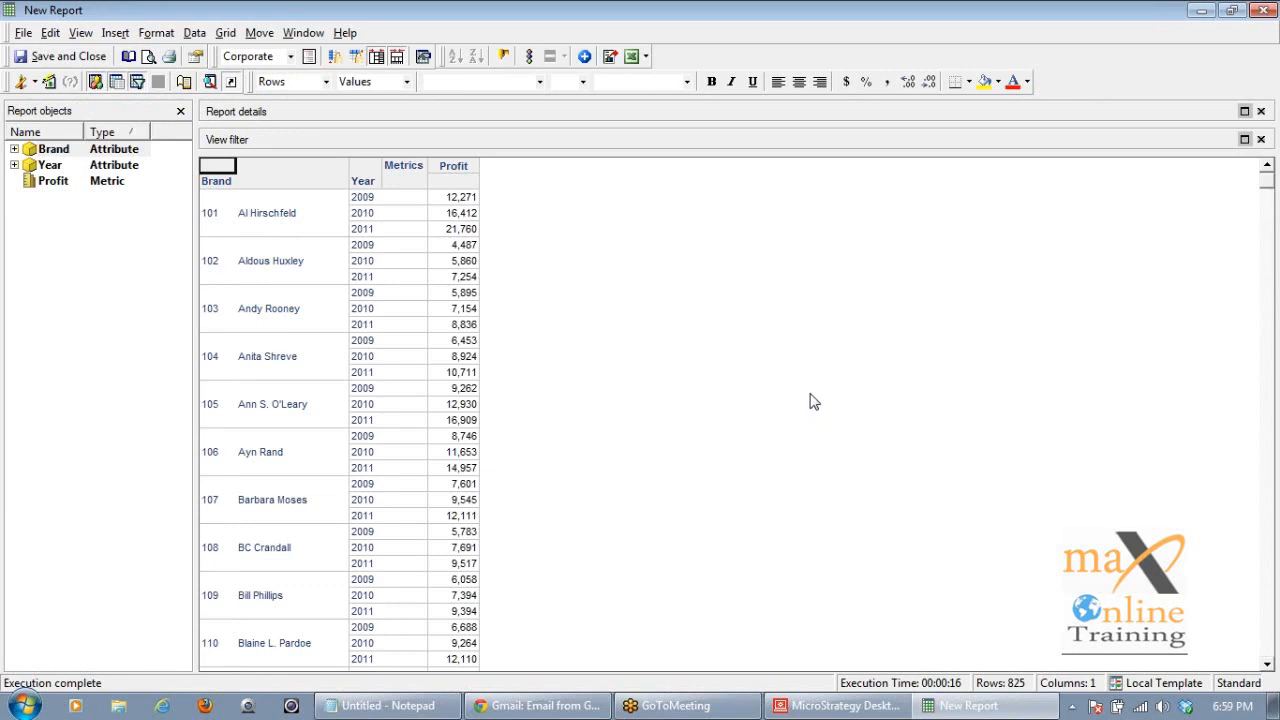
left_click(22, 82)
left_click(58, 182)
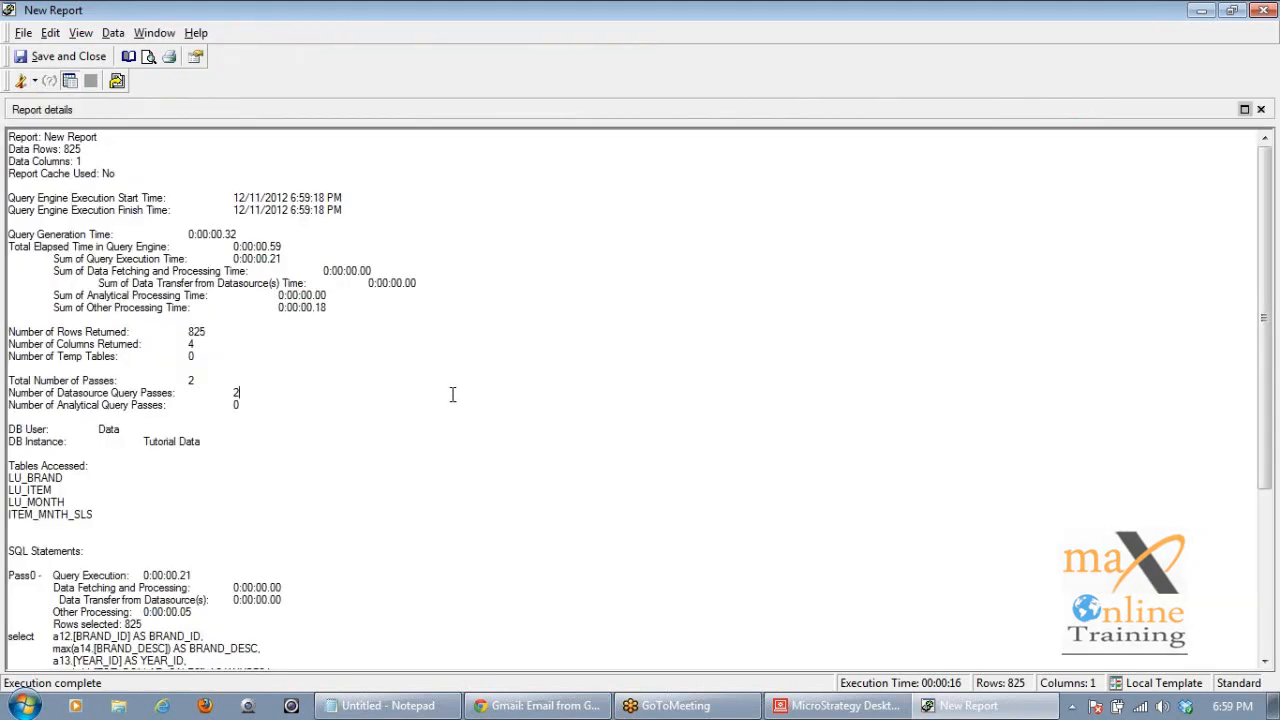
scroll(452, 394, "down", 4)
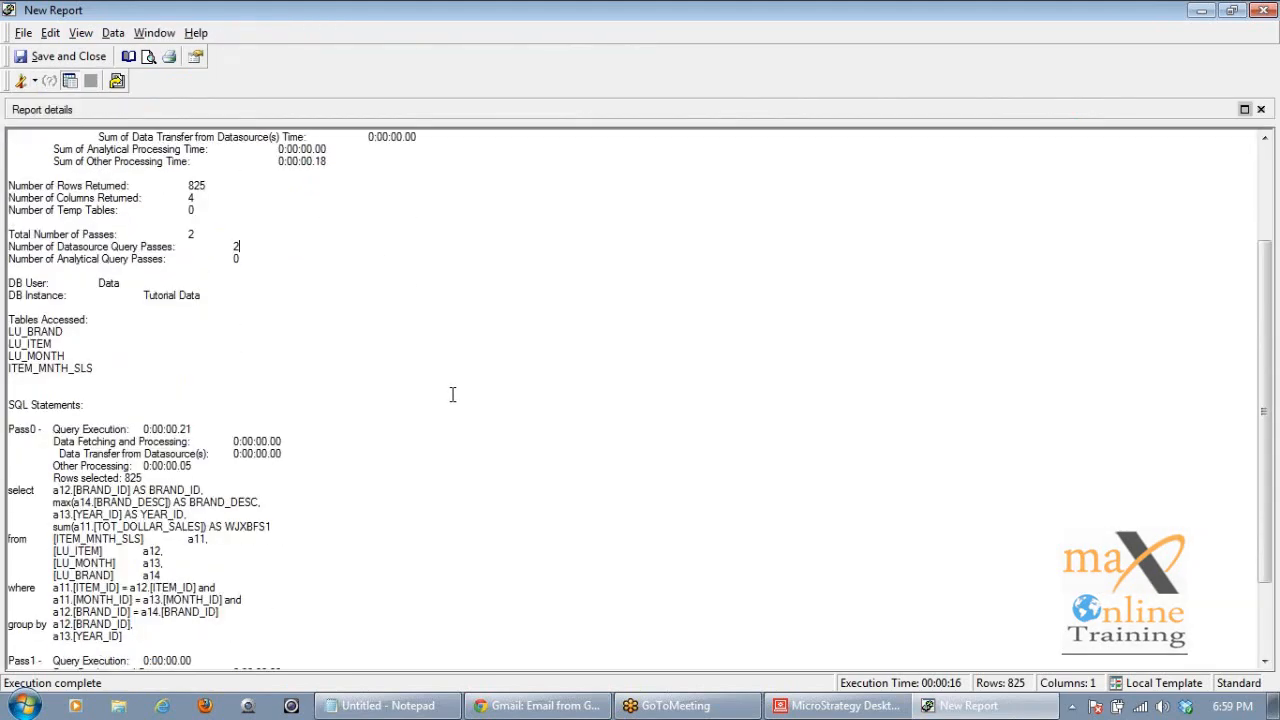
scroll(452, 394, "down", 3)
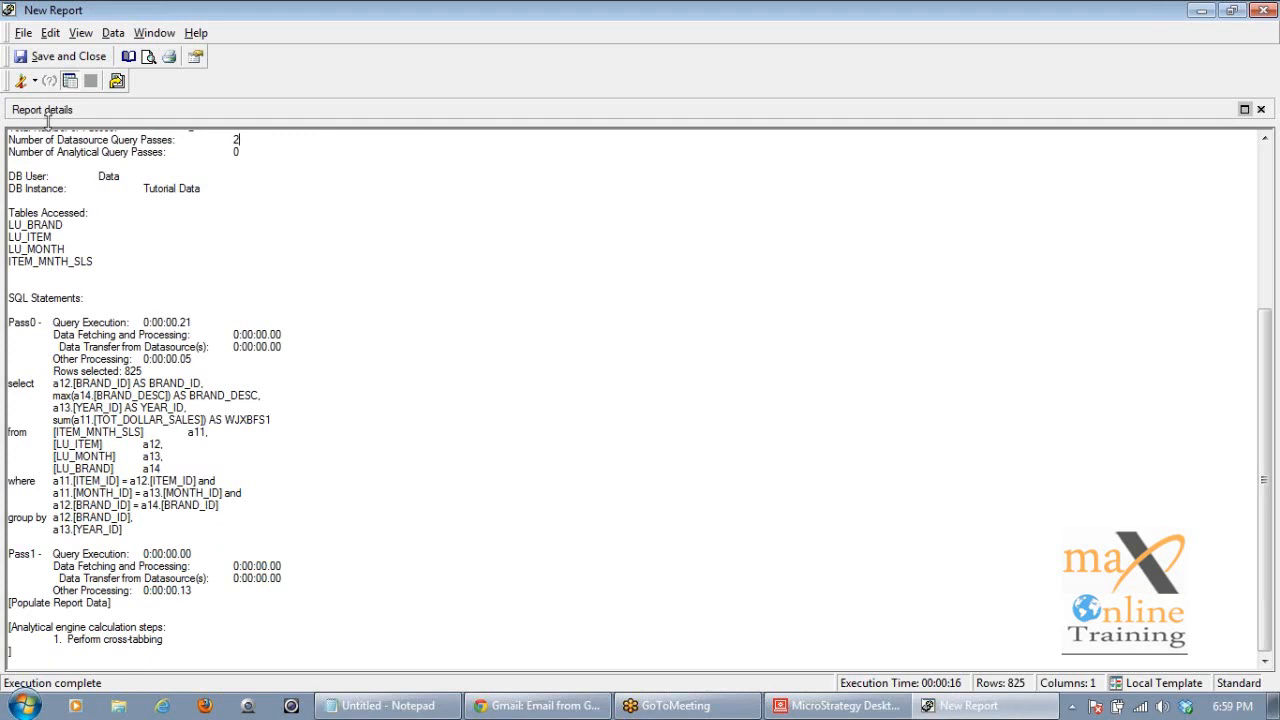
Save the report in the Reports folder as a Grid named Report1 and close it.
left_click(57, 58)
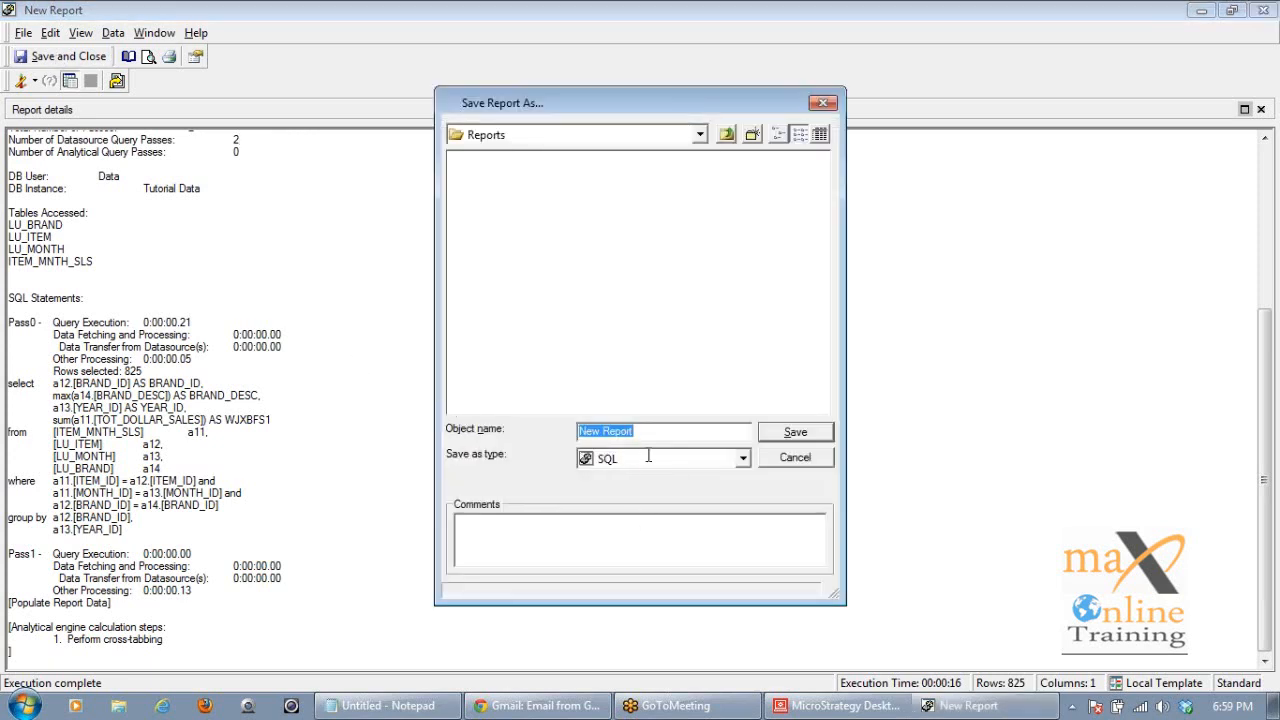
left_click(742, 458)
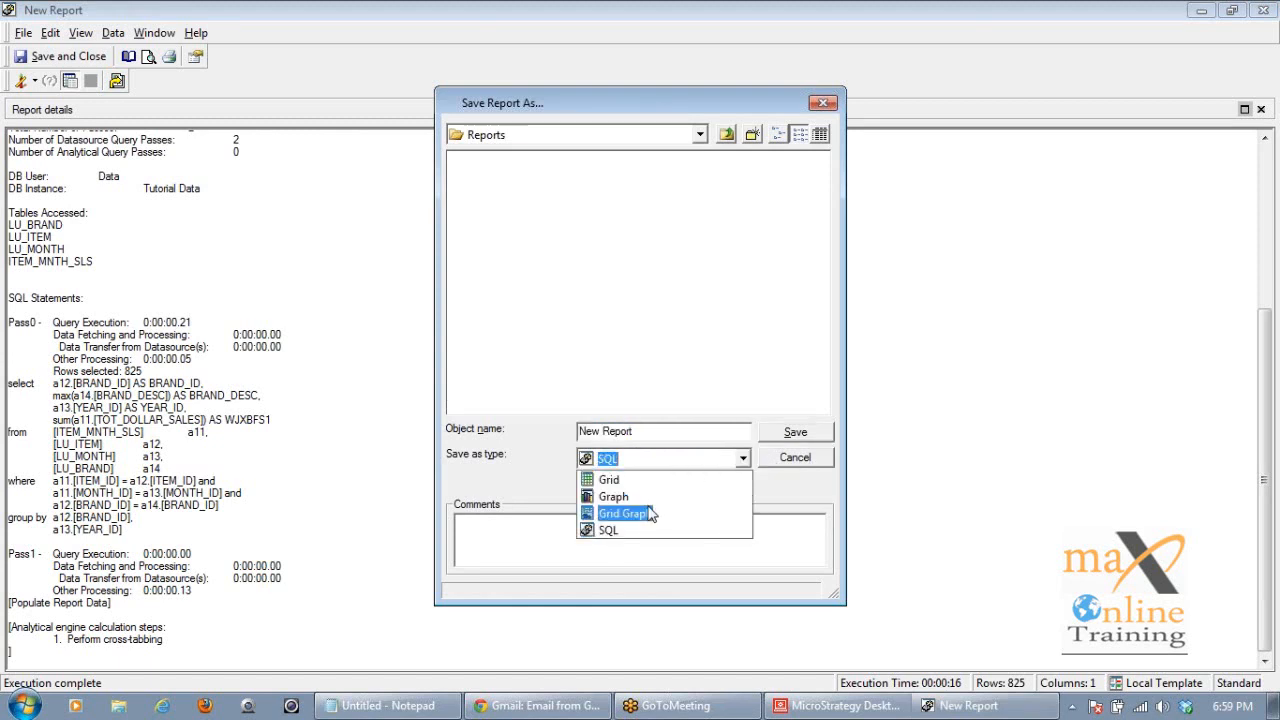
left_click(645, 480)
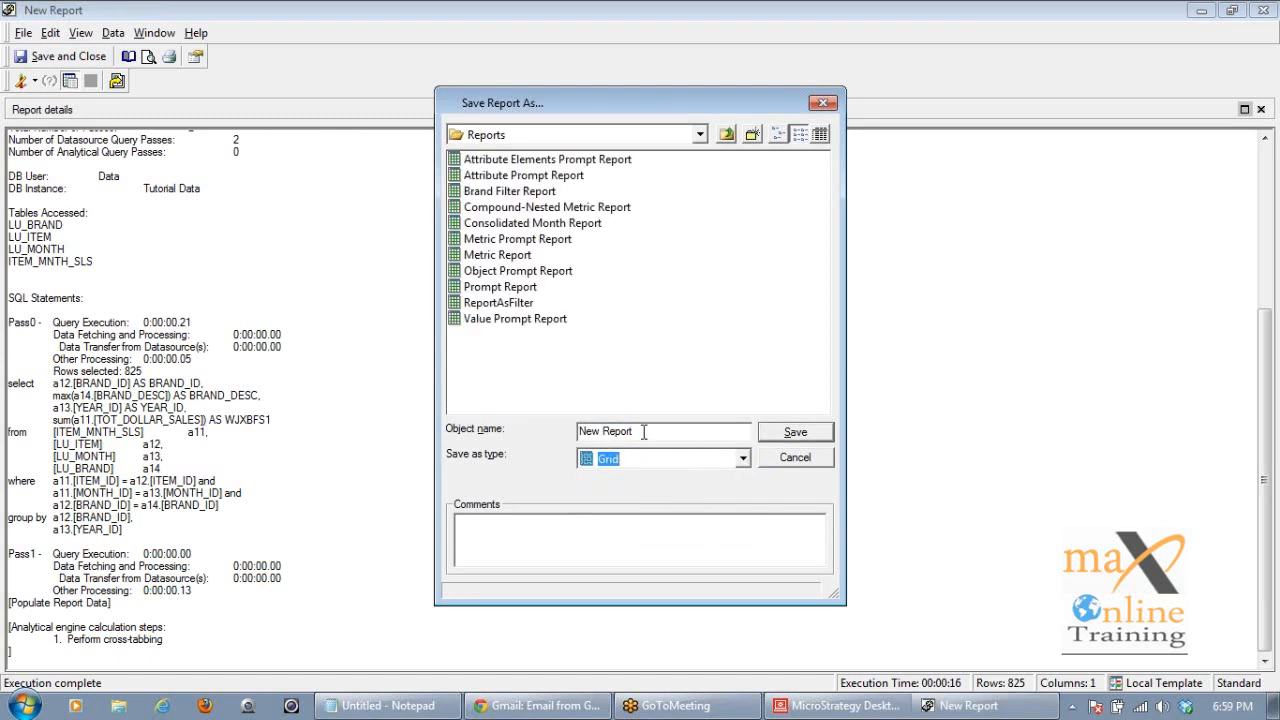
triple_click(643, 432)
type("Re")
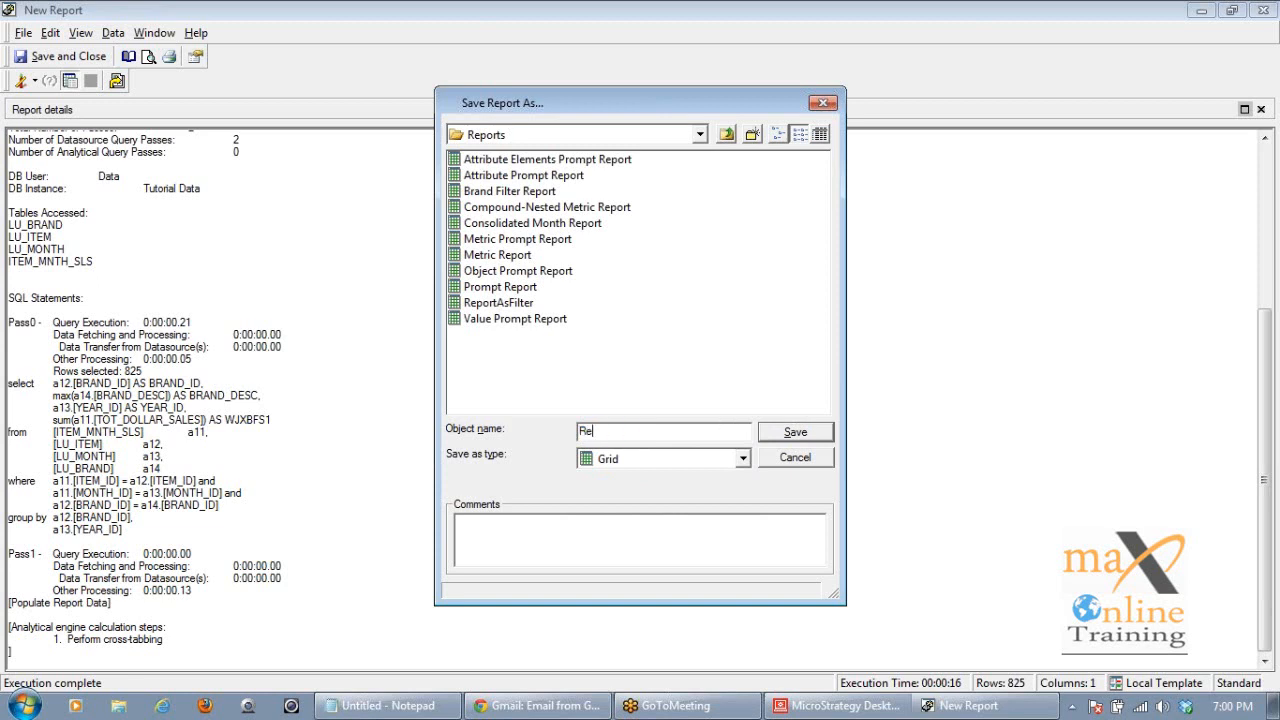
type("port1")
left_click(806, 431)
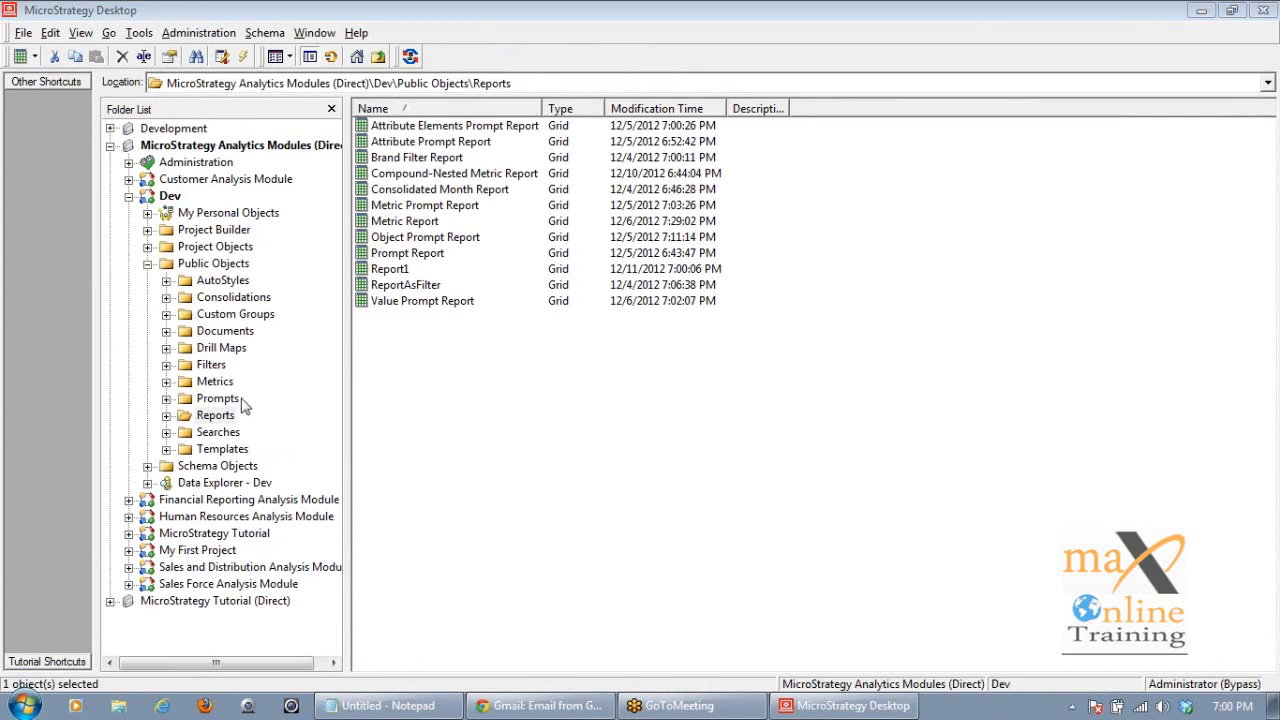
Open the Profit metric from the Metrics folder and add Brand as a target to its level (dimensionality).
left_click(214, 382)
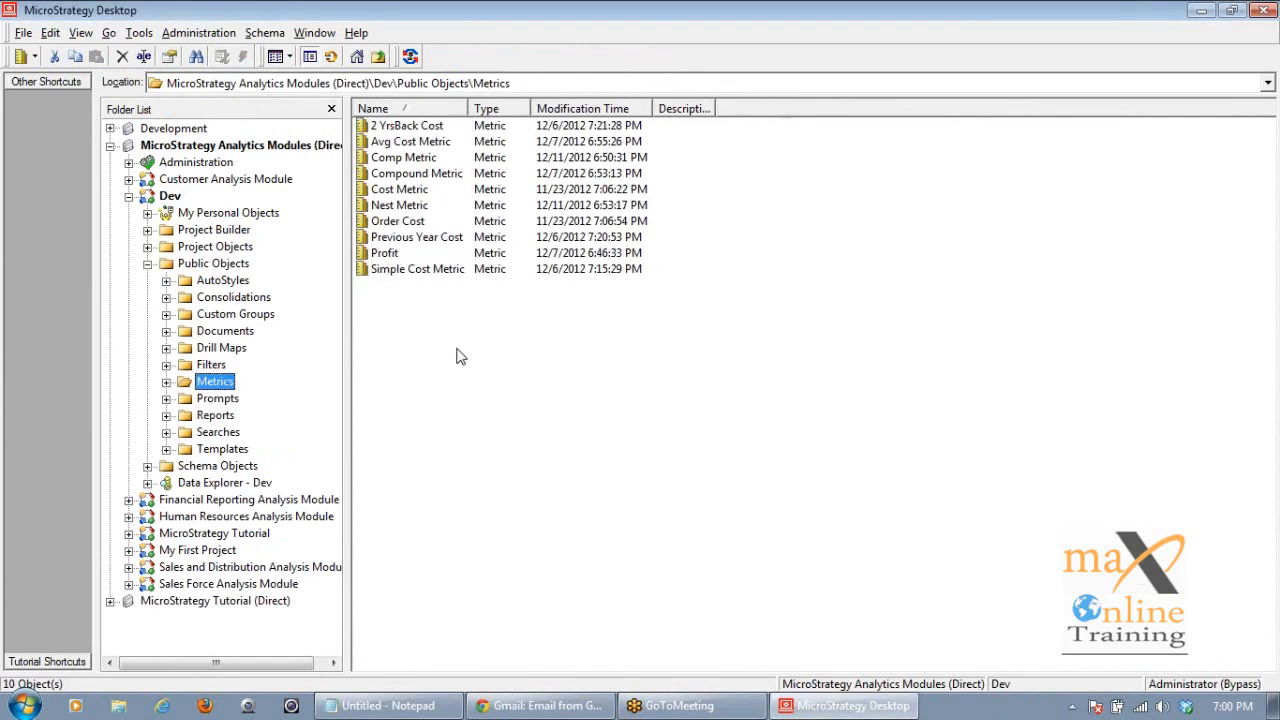
key("Tab")
double_click(386, 253)
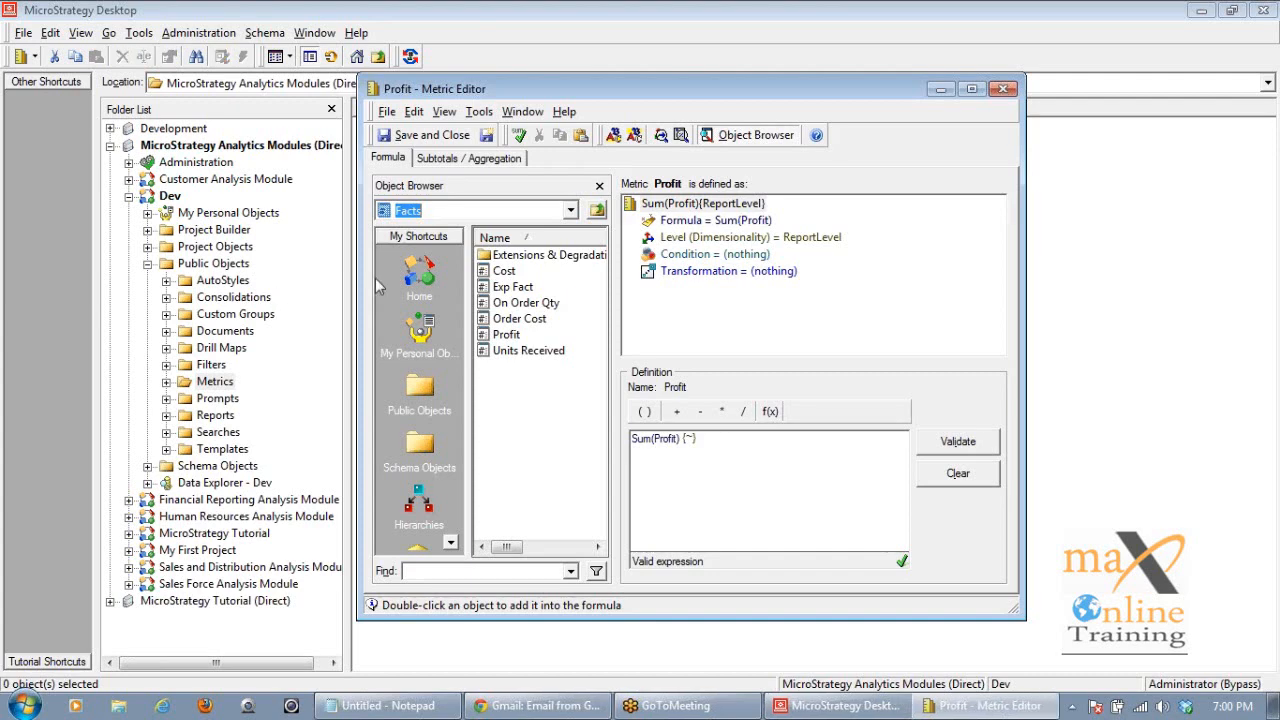
left_click(972, 90)
double_click(447, 158)
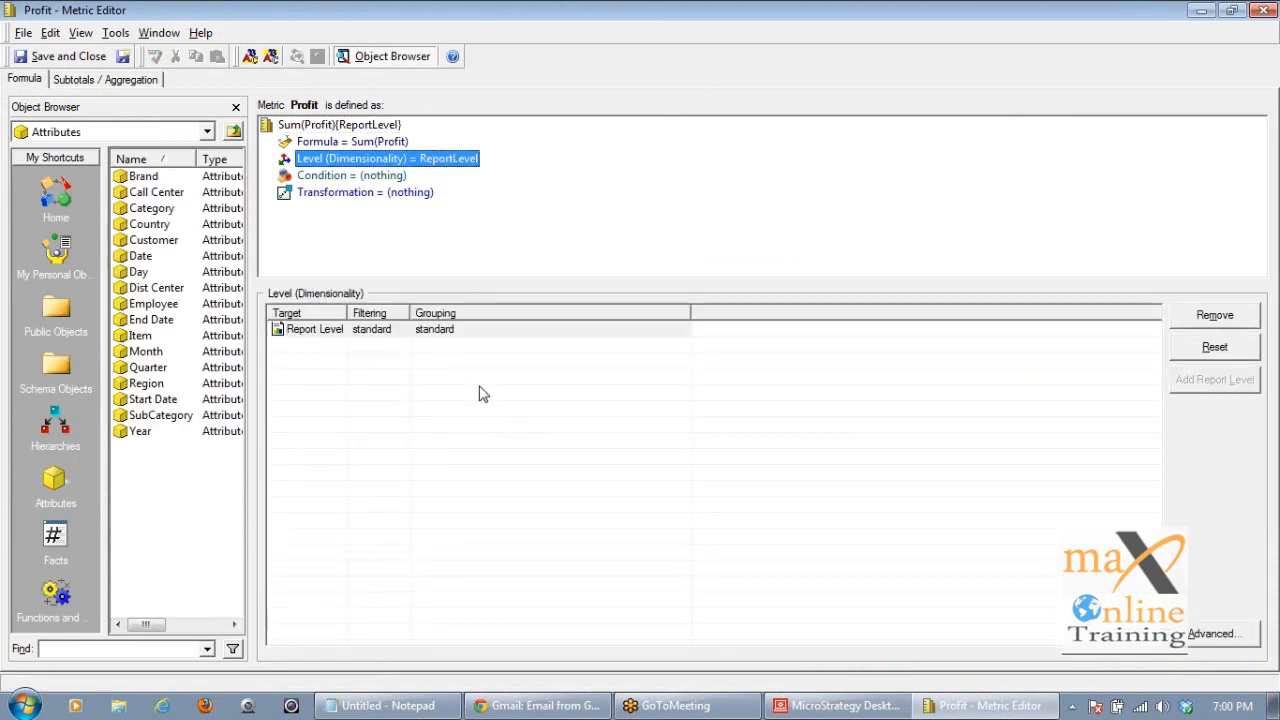
double_click(150, 178)
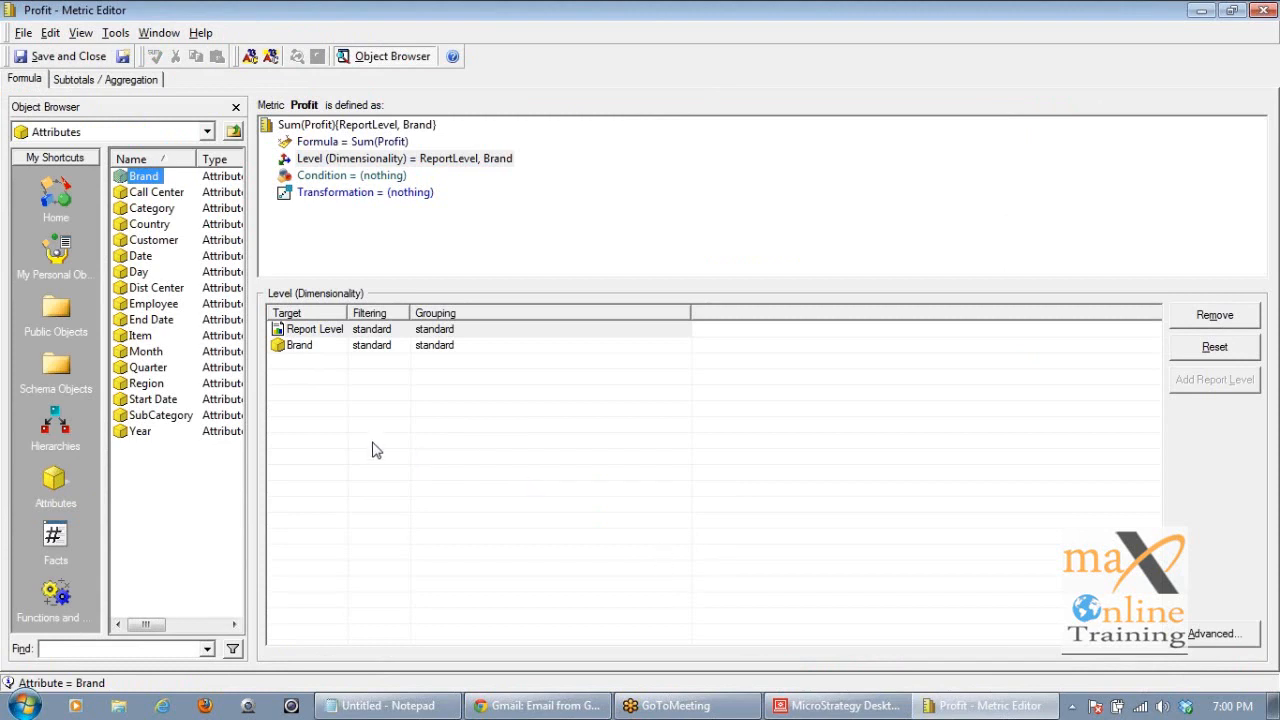
Remove Report Level from the Profit metric's level targets, and save and close the metric with an empty change comment.
left_click(386, 331)
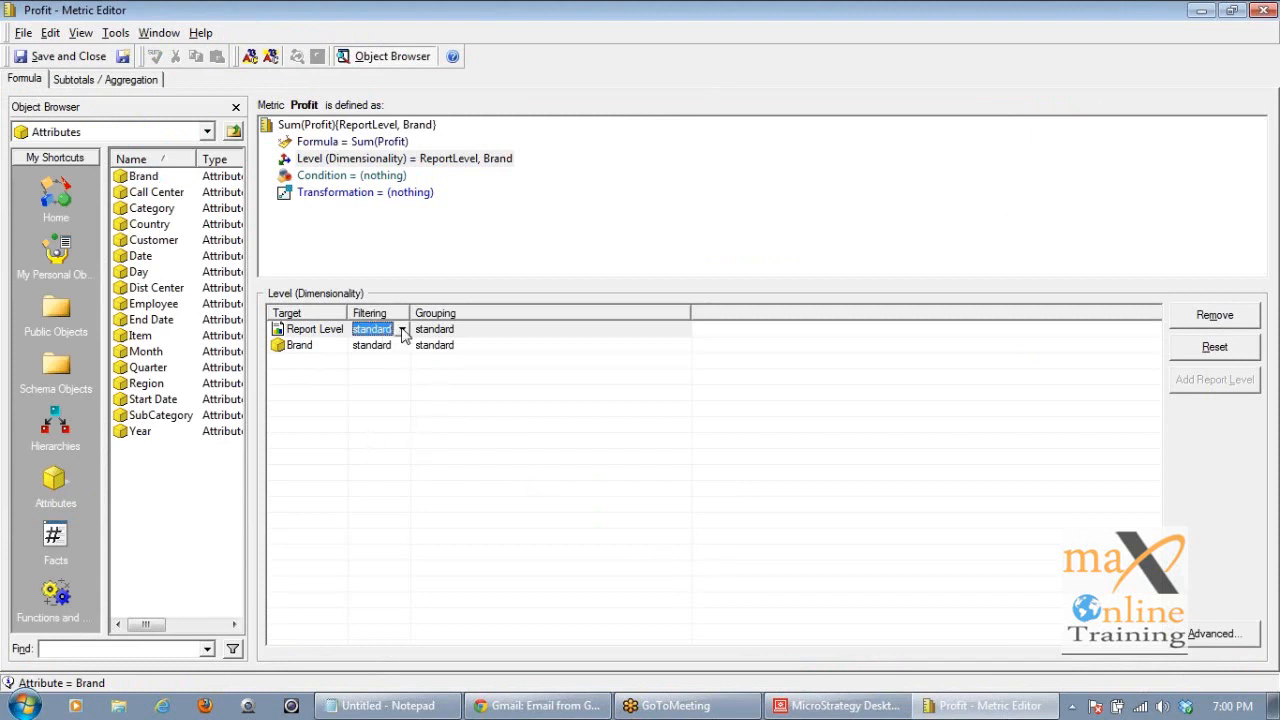
left_click(313, 338)
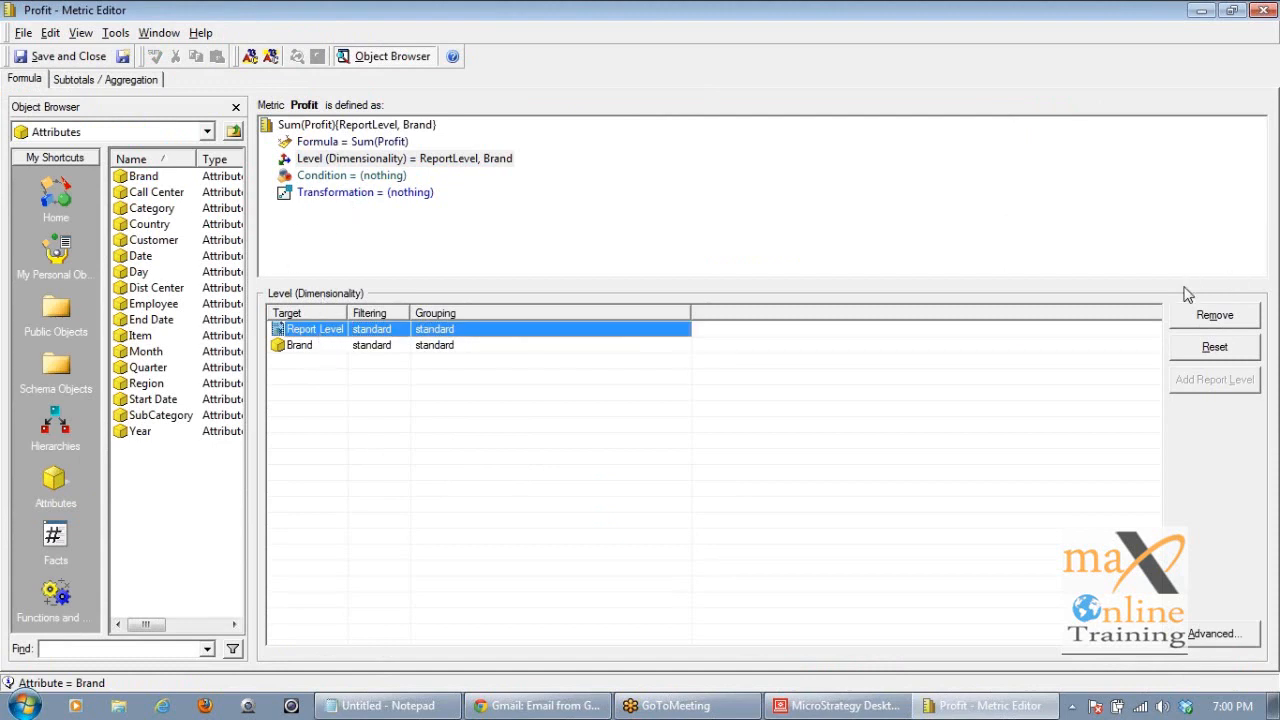
left_click(1214, 315)
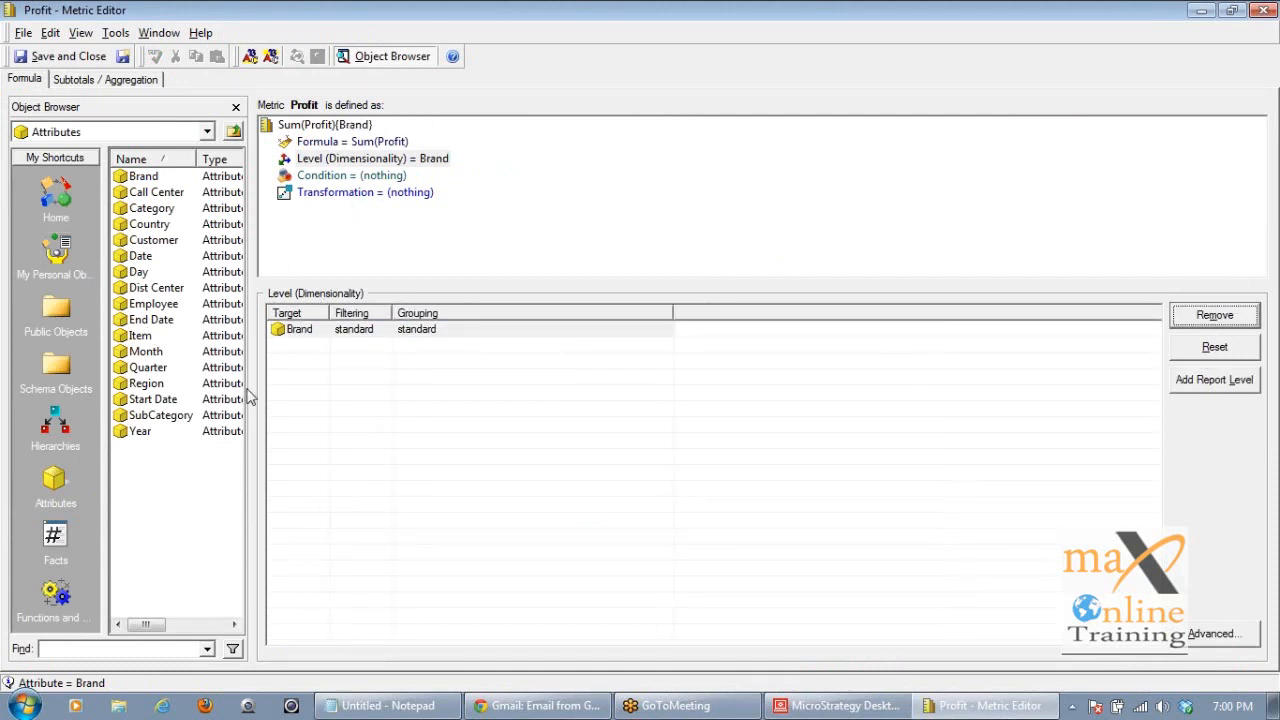
left_click(55, 57)
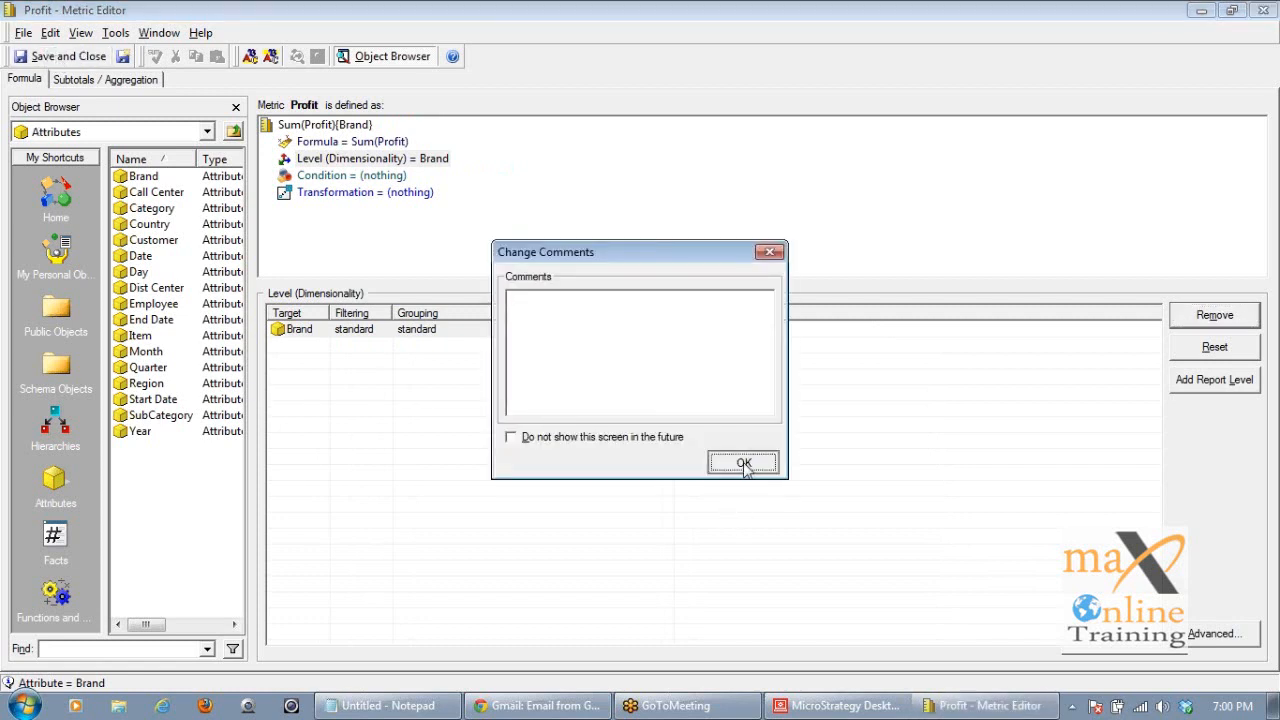
left_click(745, 463)
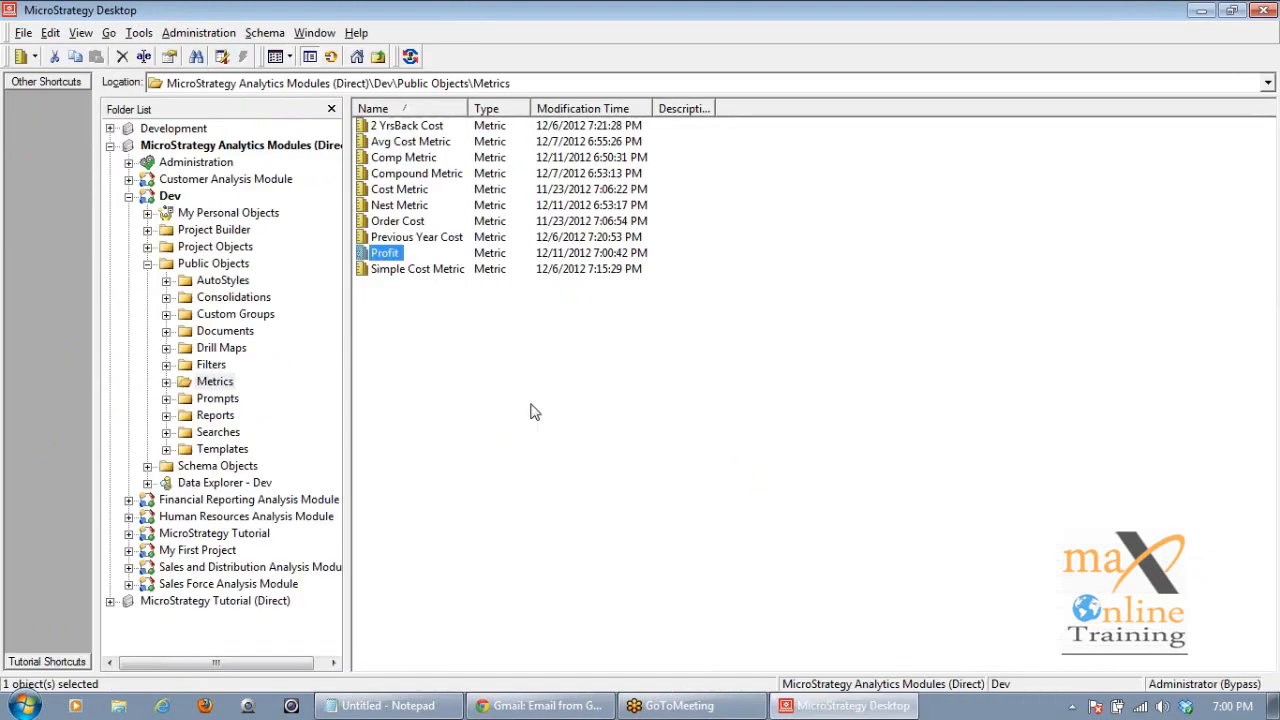
Run Report1 from the Reports folder and examine its generated statements in SQL View.
left_click(226, 416)
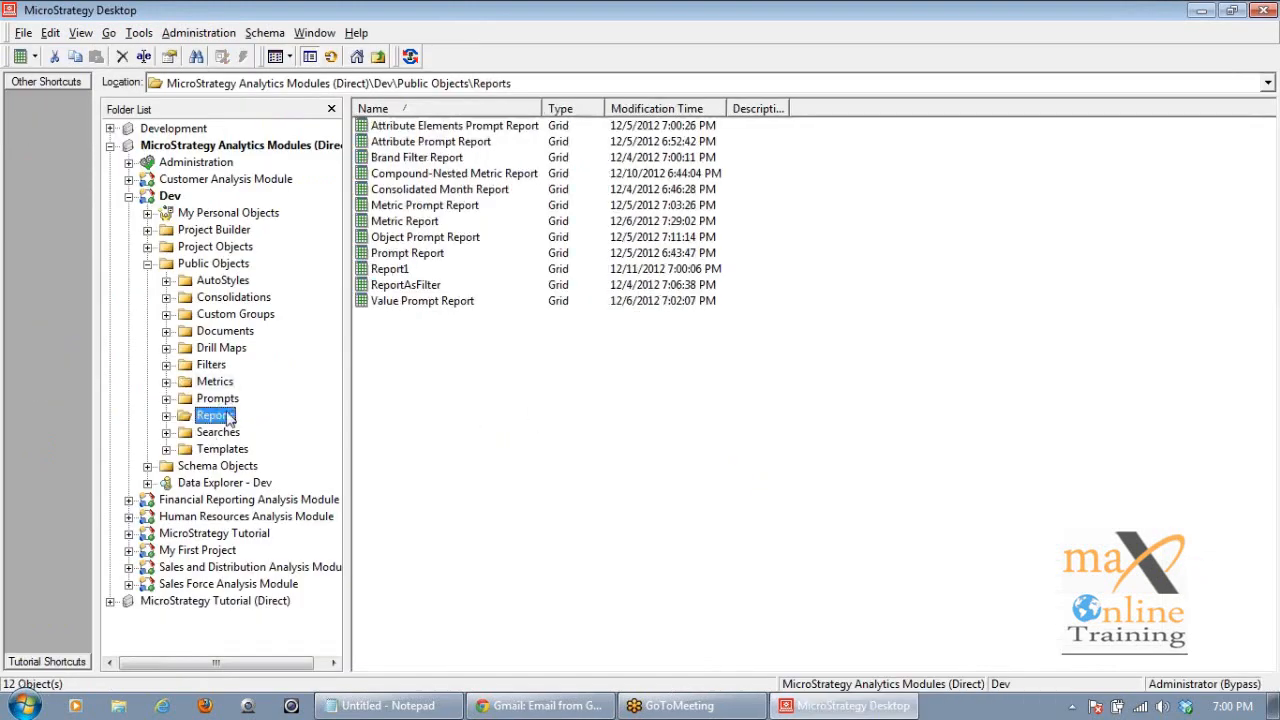
double_click(392, 270)
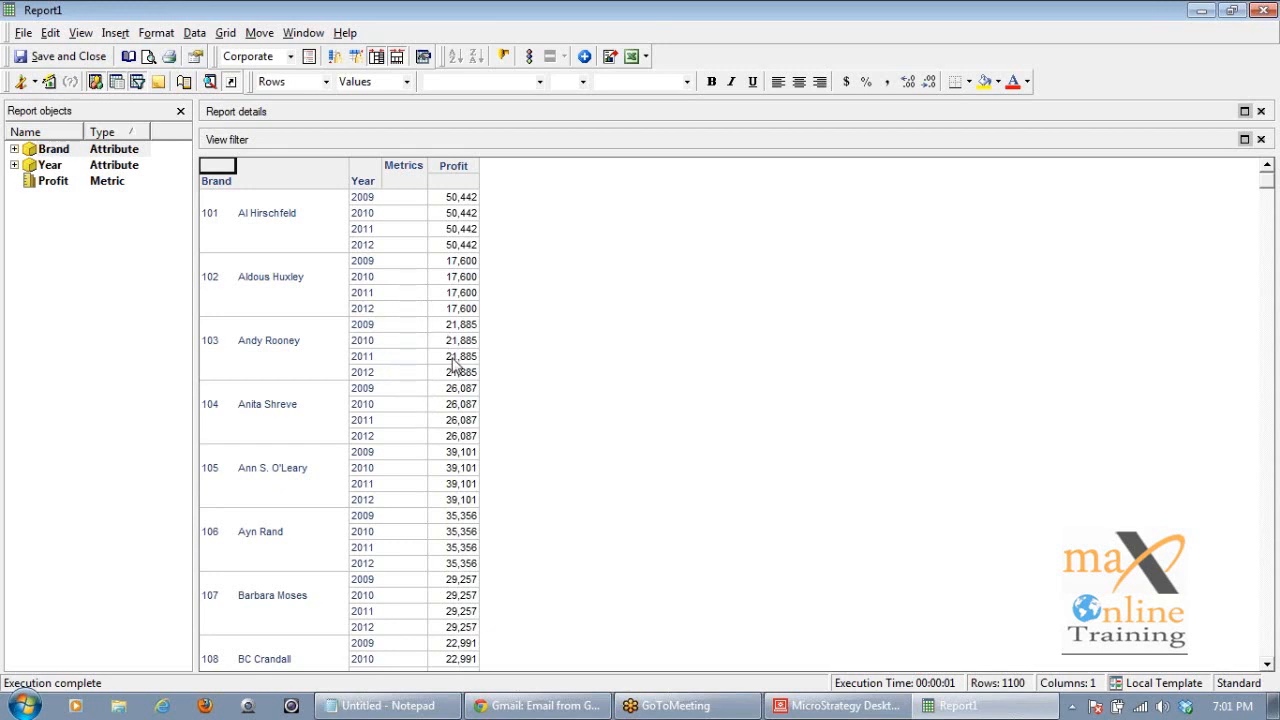
left_click(34, 82)
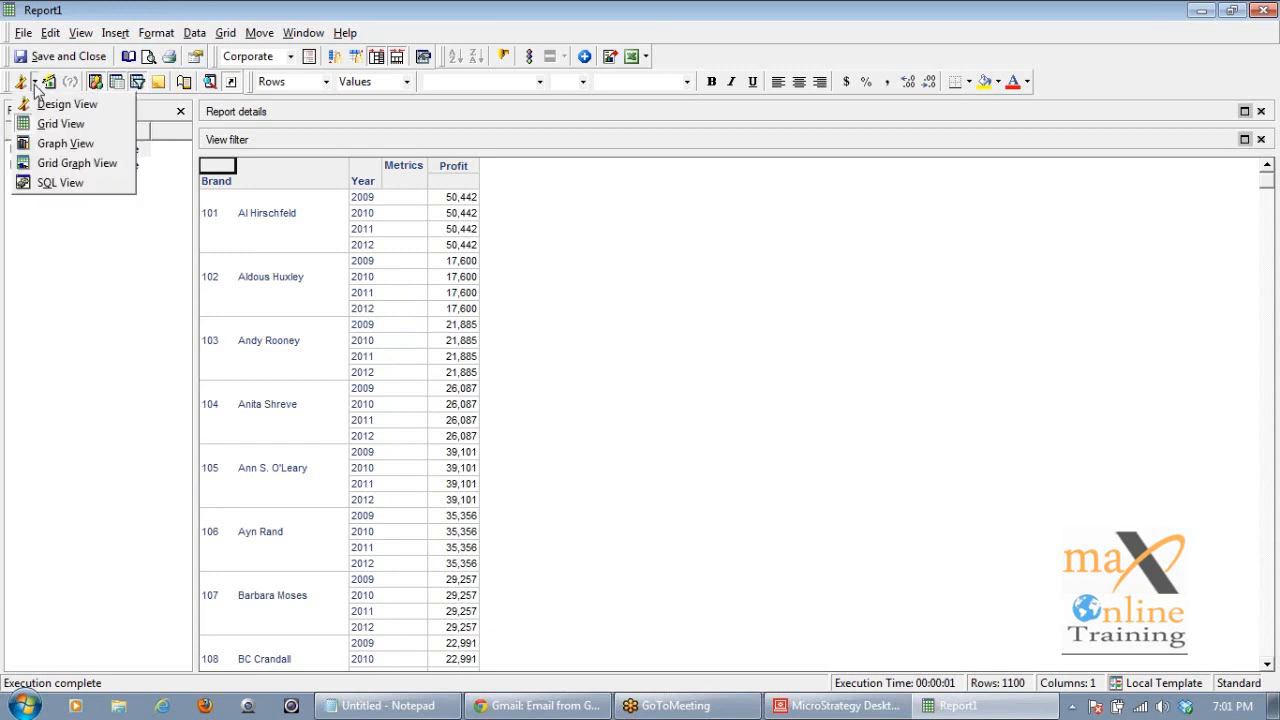
left_click(50, 120)
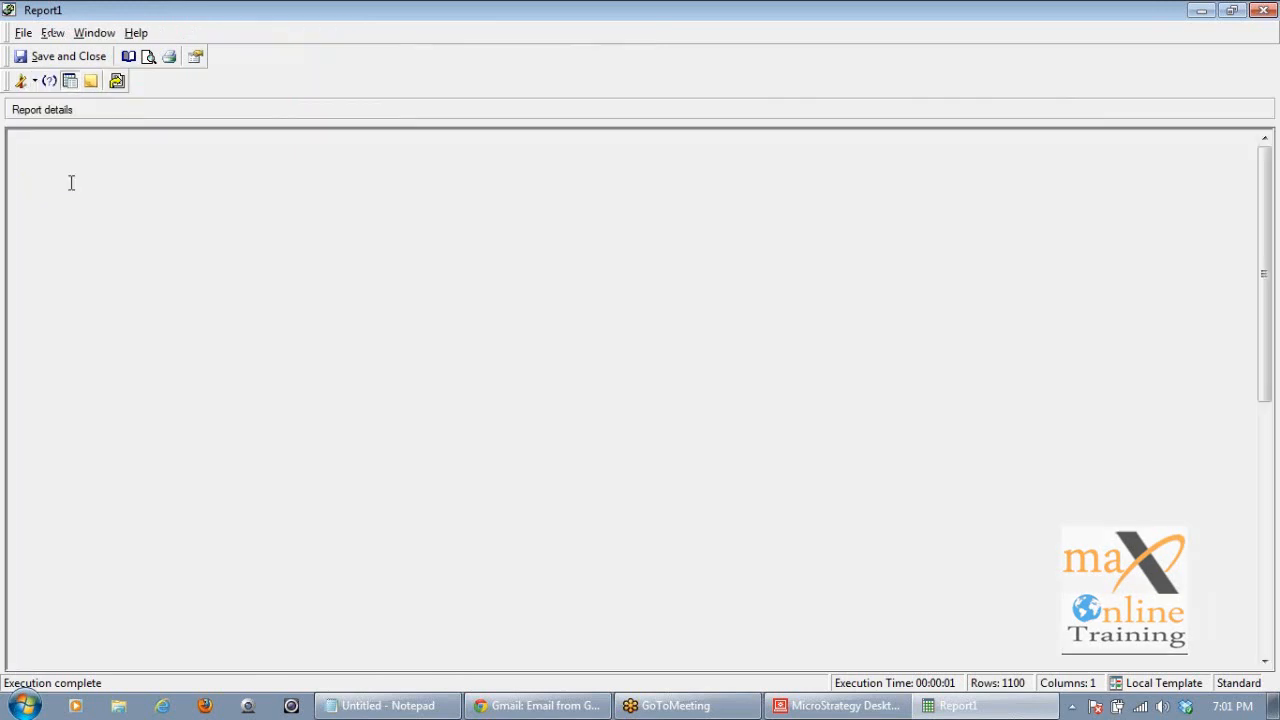
scroll(288, 434, "down", 10)
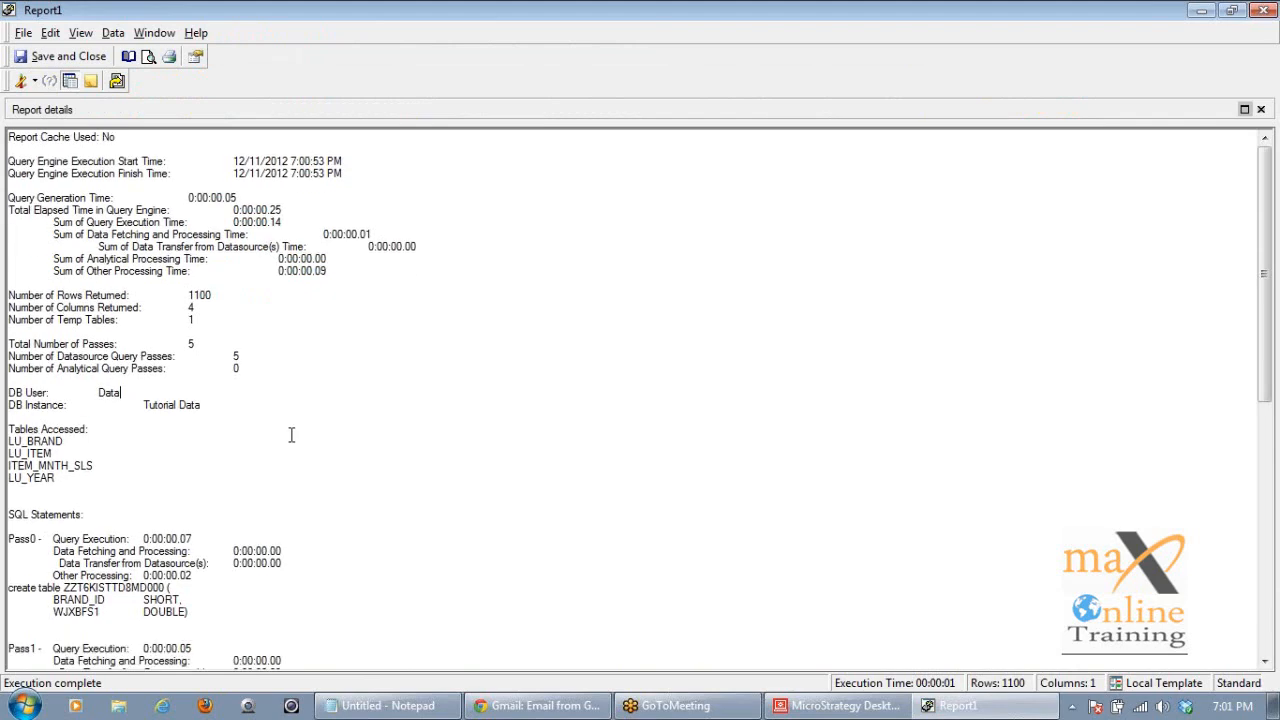
Examine the Brand ID grouping in the Pass1 SQL statement, and close Report1 without saving changes.
scroll(293, 434, "down", 4)
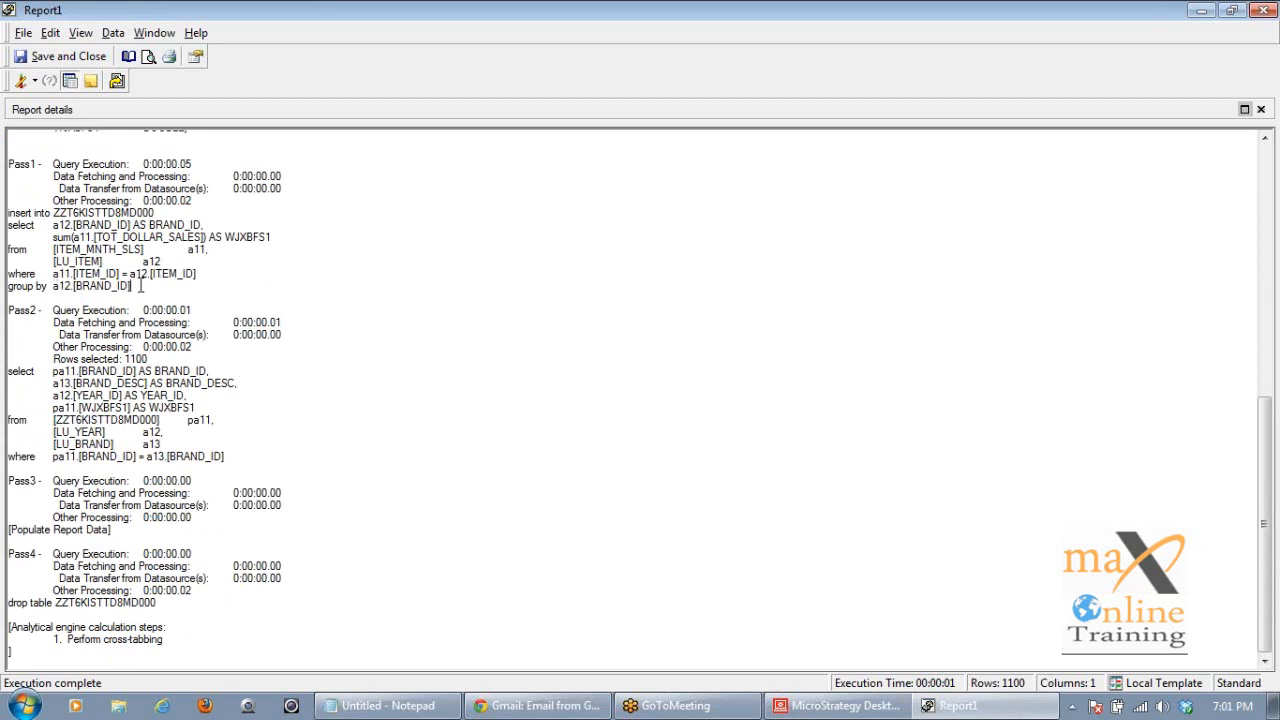
left_click_drag(132, 286, 28, 286)
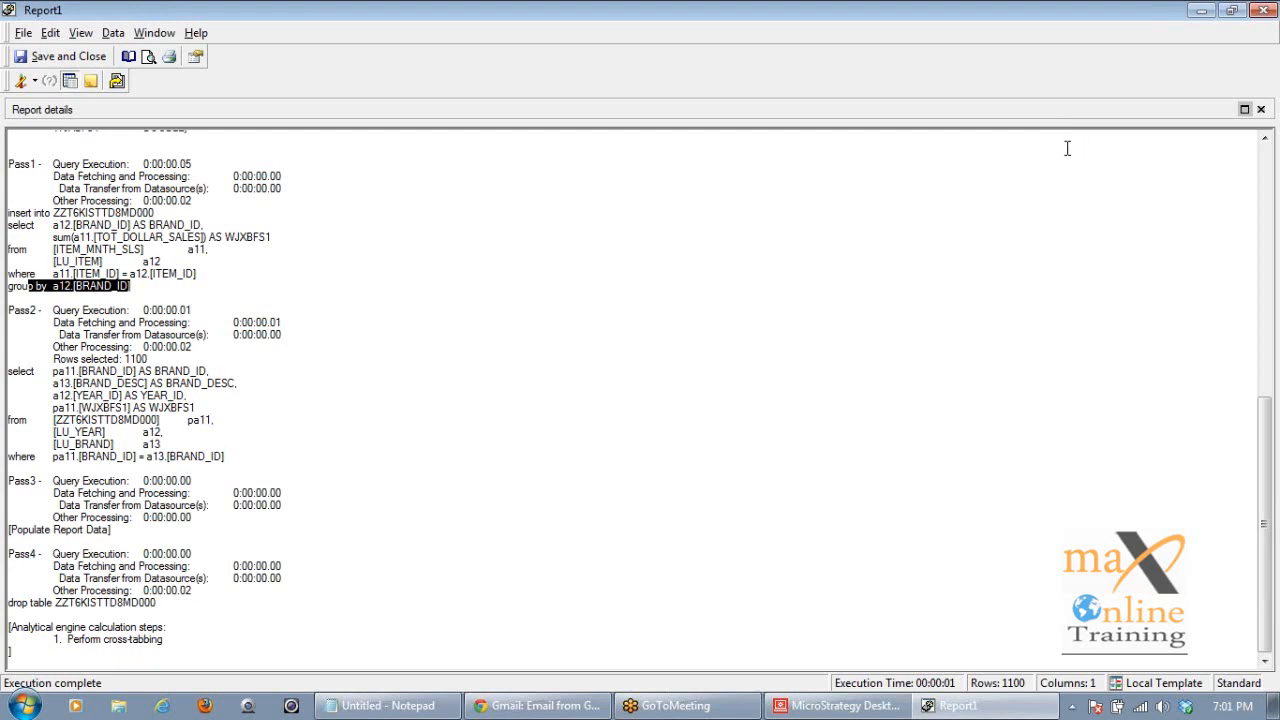
left_click(1260, 12)
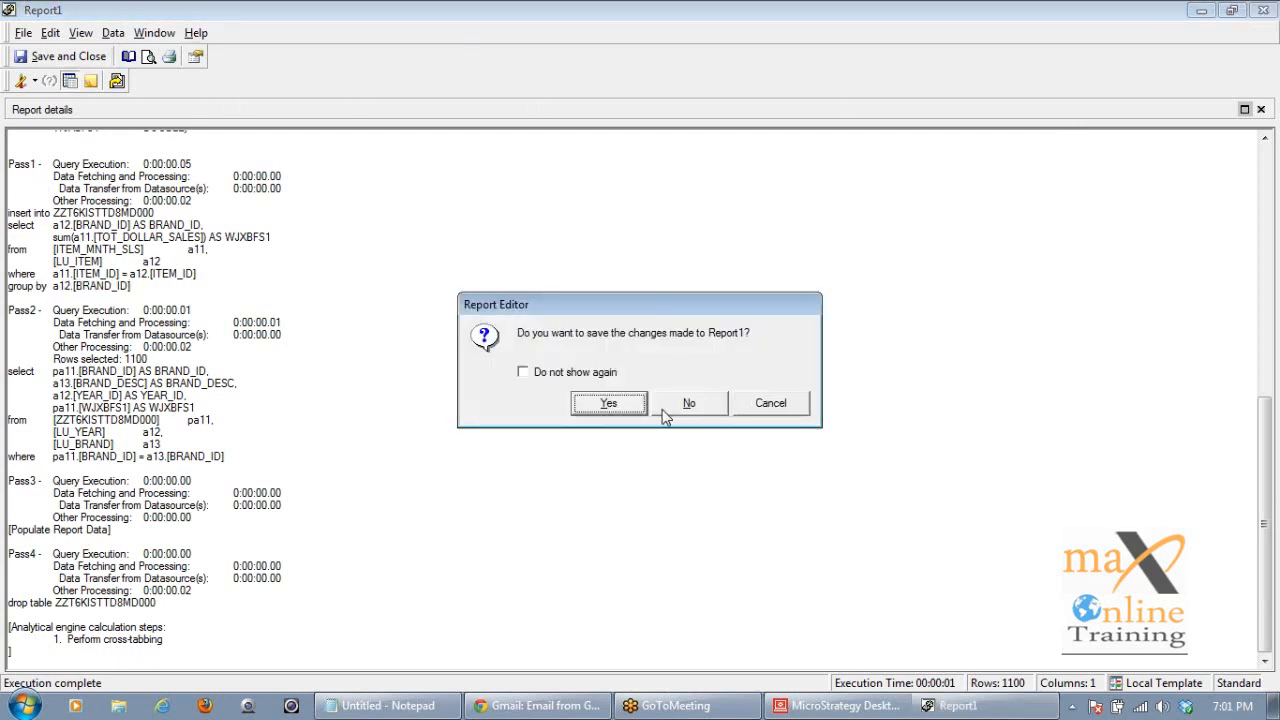
left_click(689, 403)
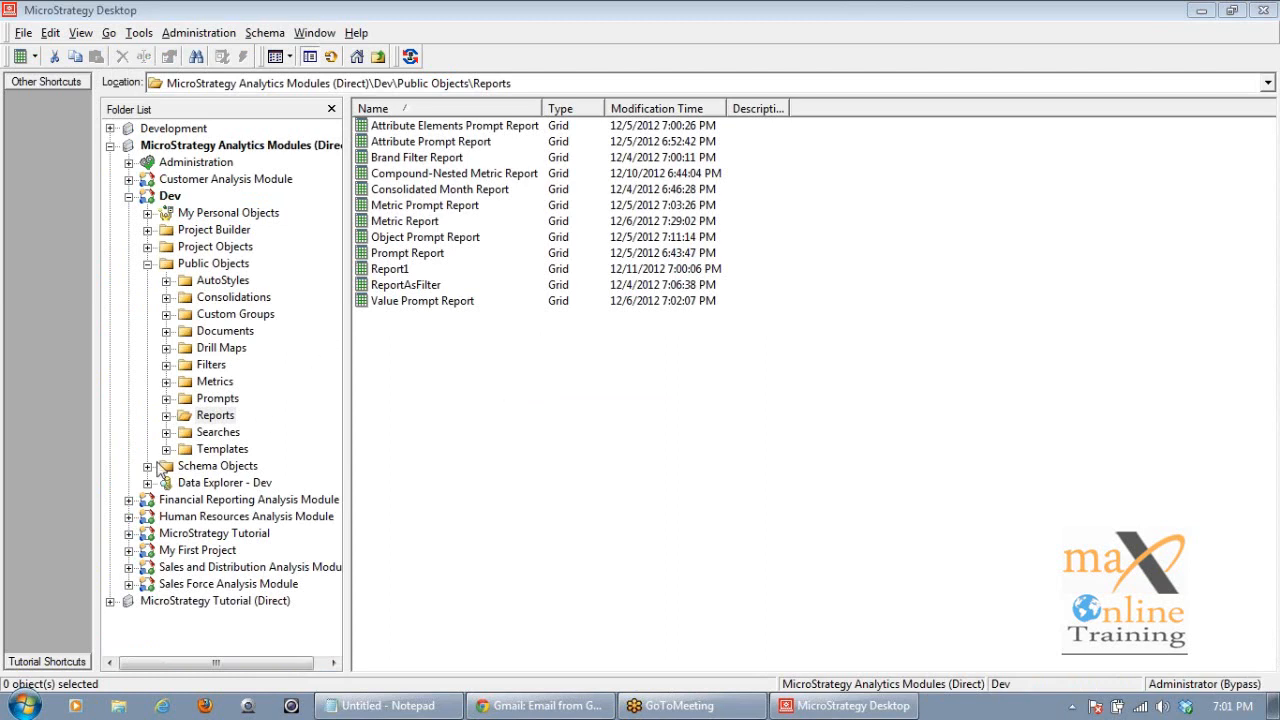
Open the Profit metric from the Metrics folder, review its level (dimensionality) definition, and close the editor.
left_click(147, 466)
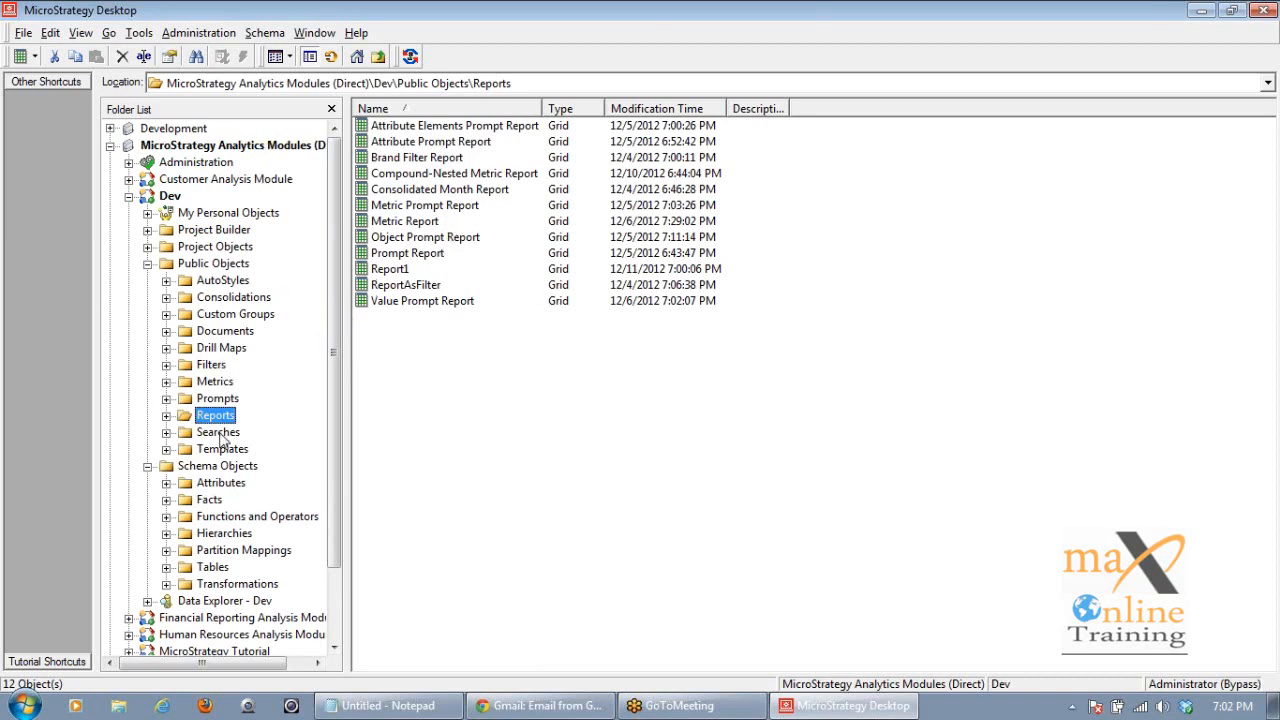
left_click(216, 382)
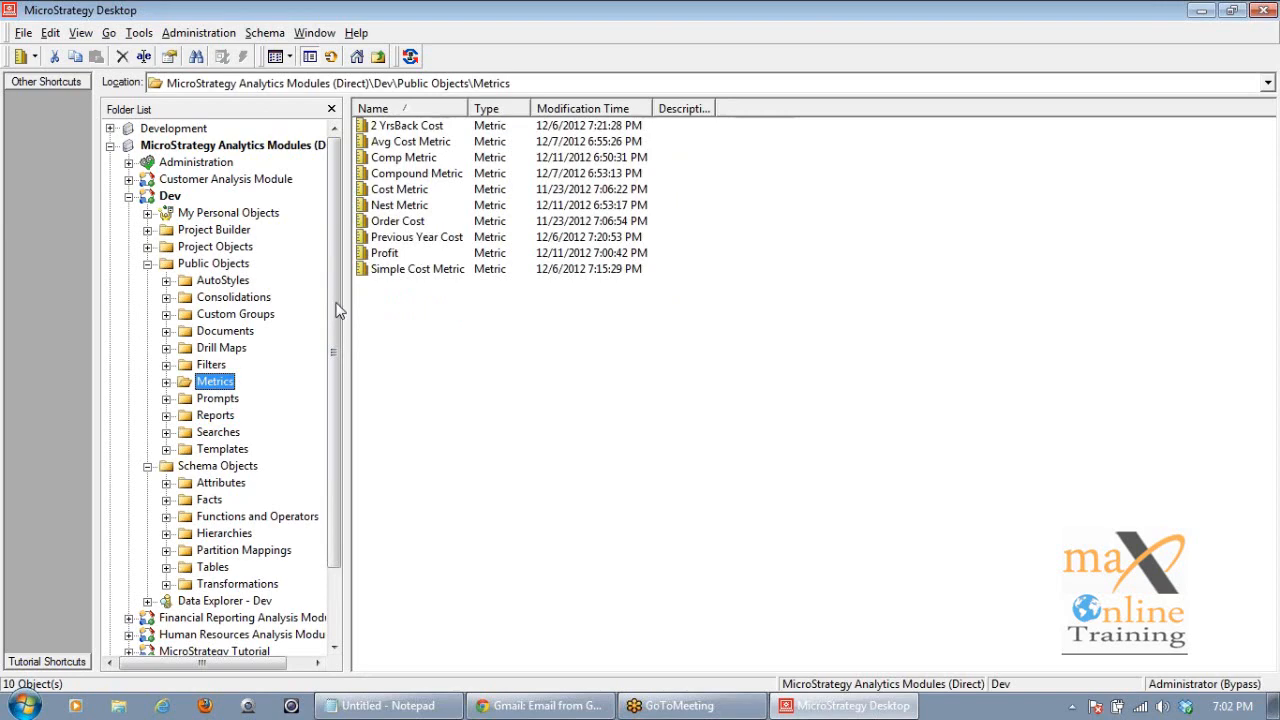
double_click(385, 253)
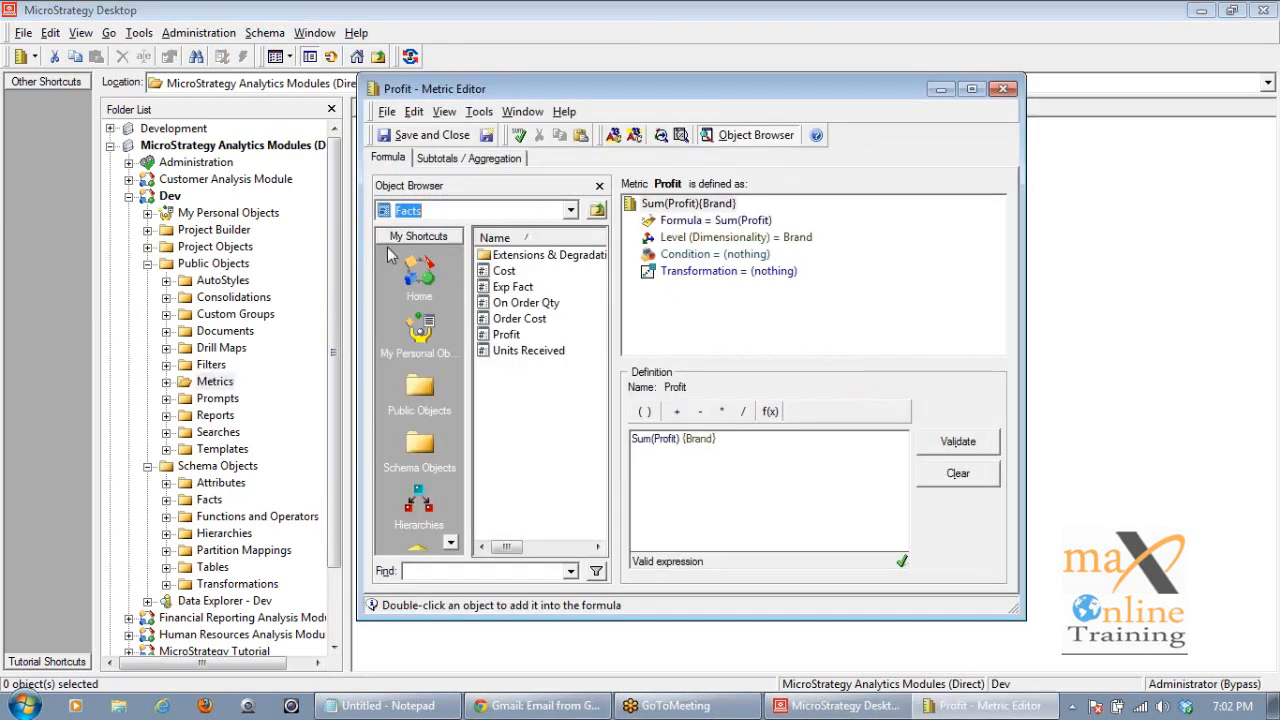
double_click(740, 92)
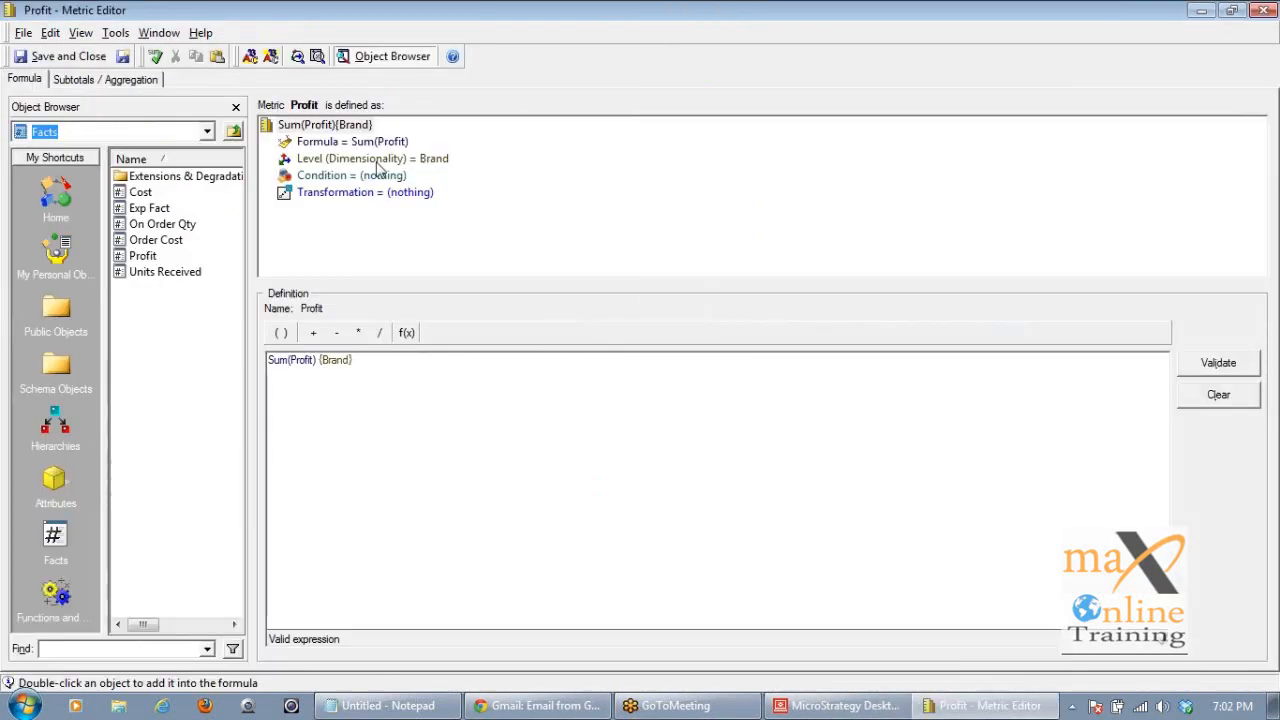
left_click(378, 159)
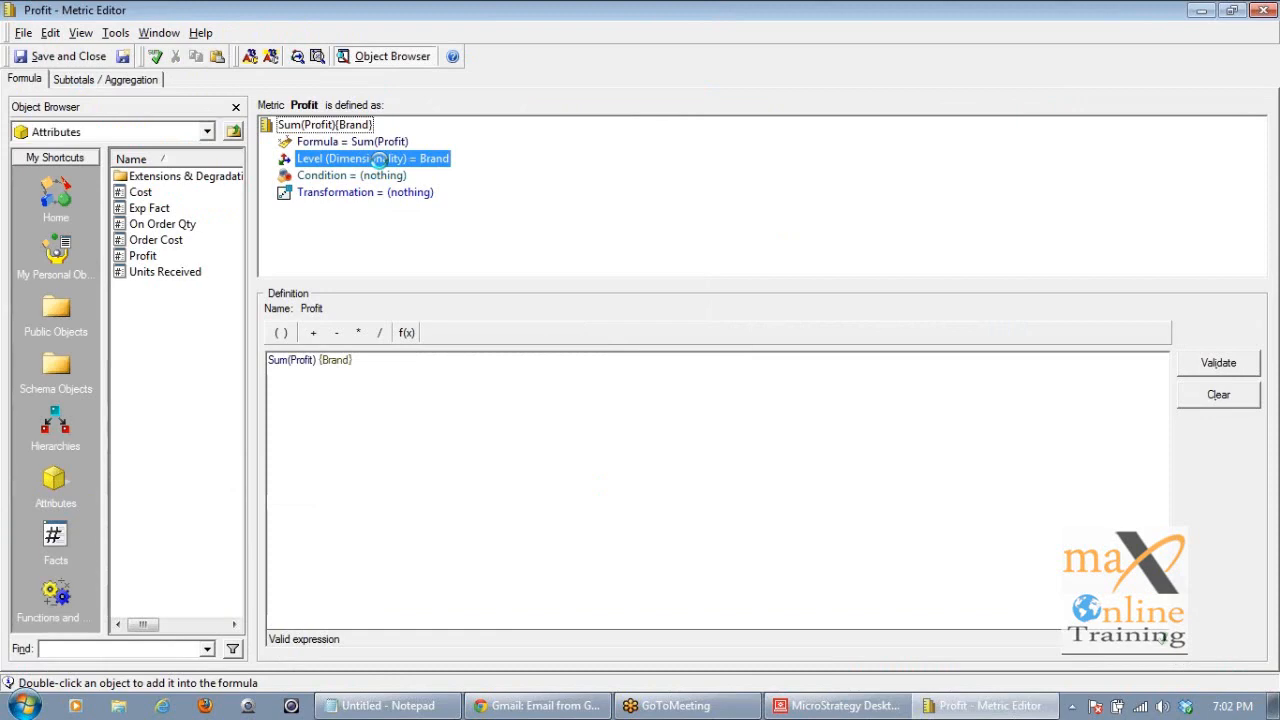
left_click(1262, 10)
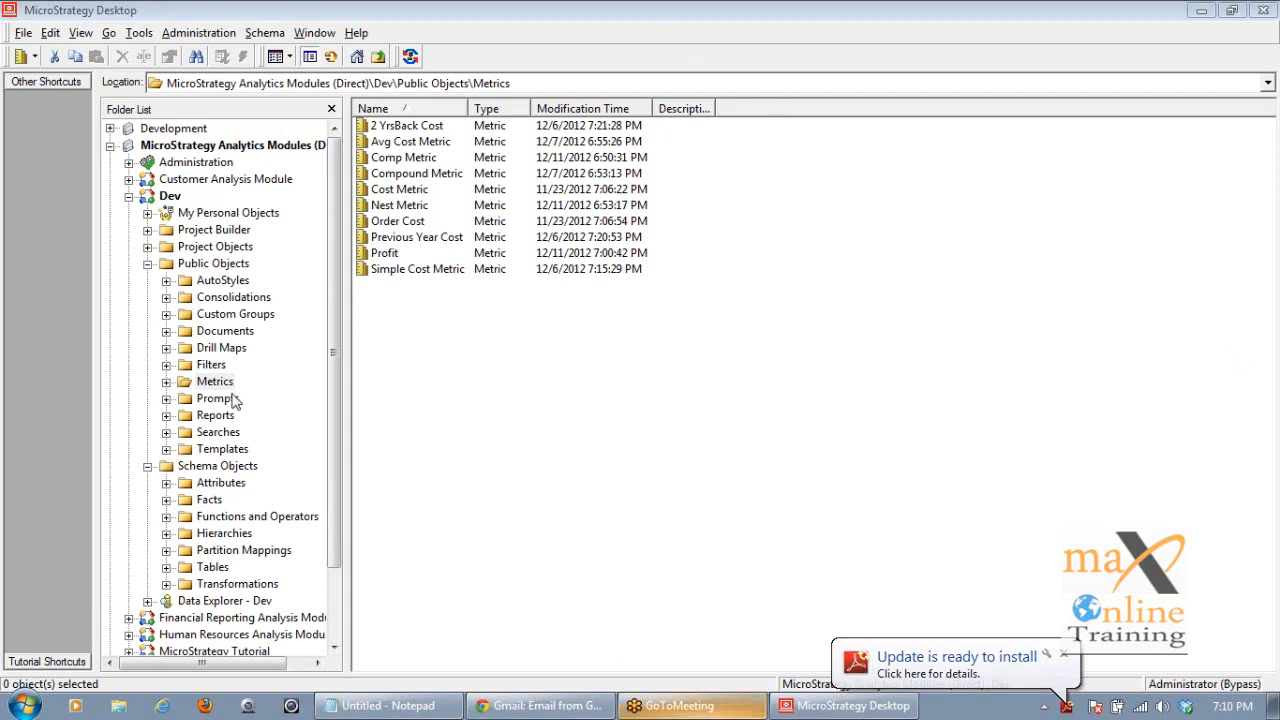
Create a new empty filter in the Filters folder.
left_click(211, 365)
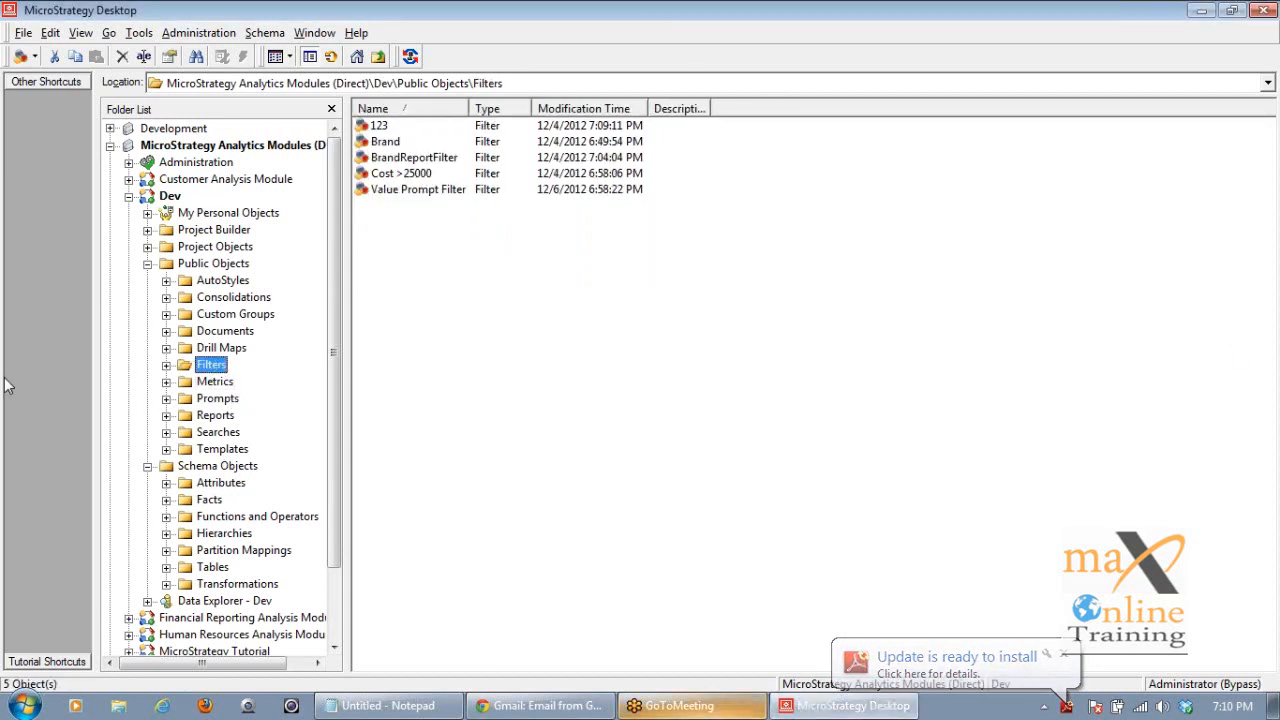
right_click(468, 298)
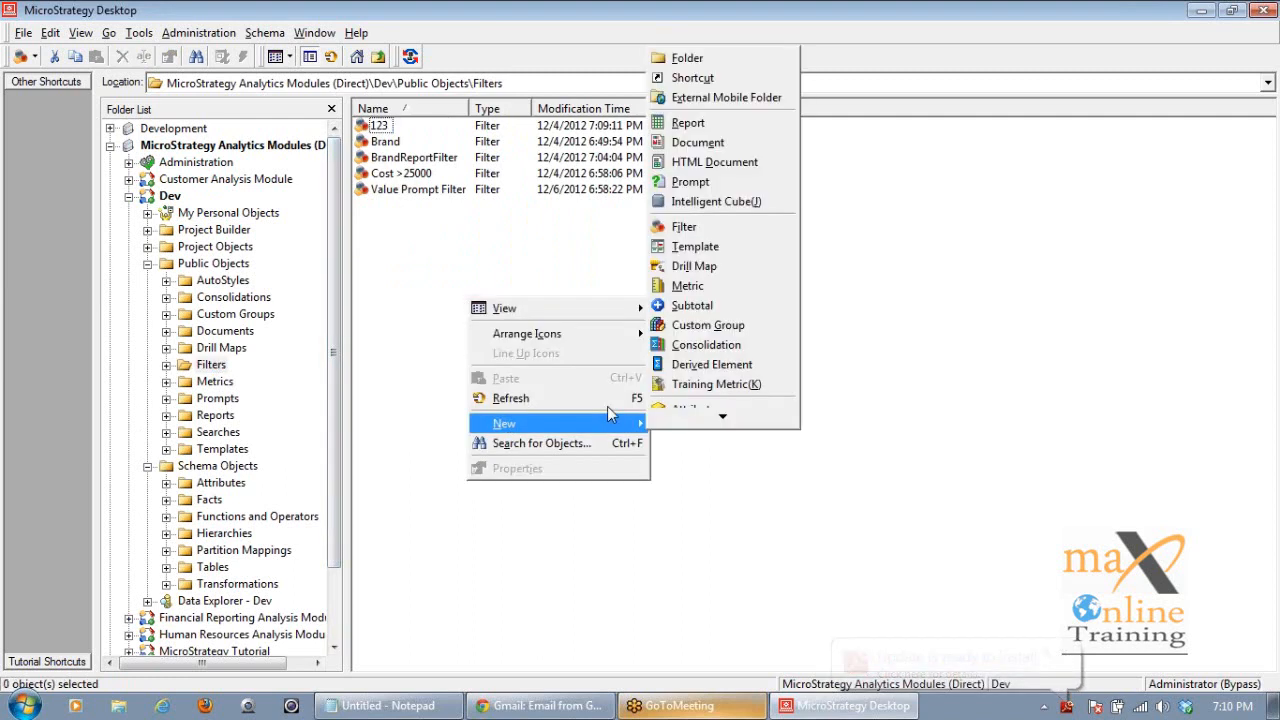
mouse_move(618, 424)
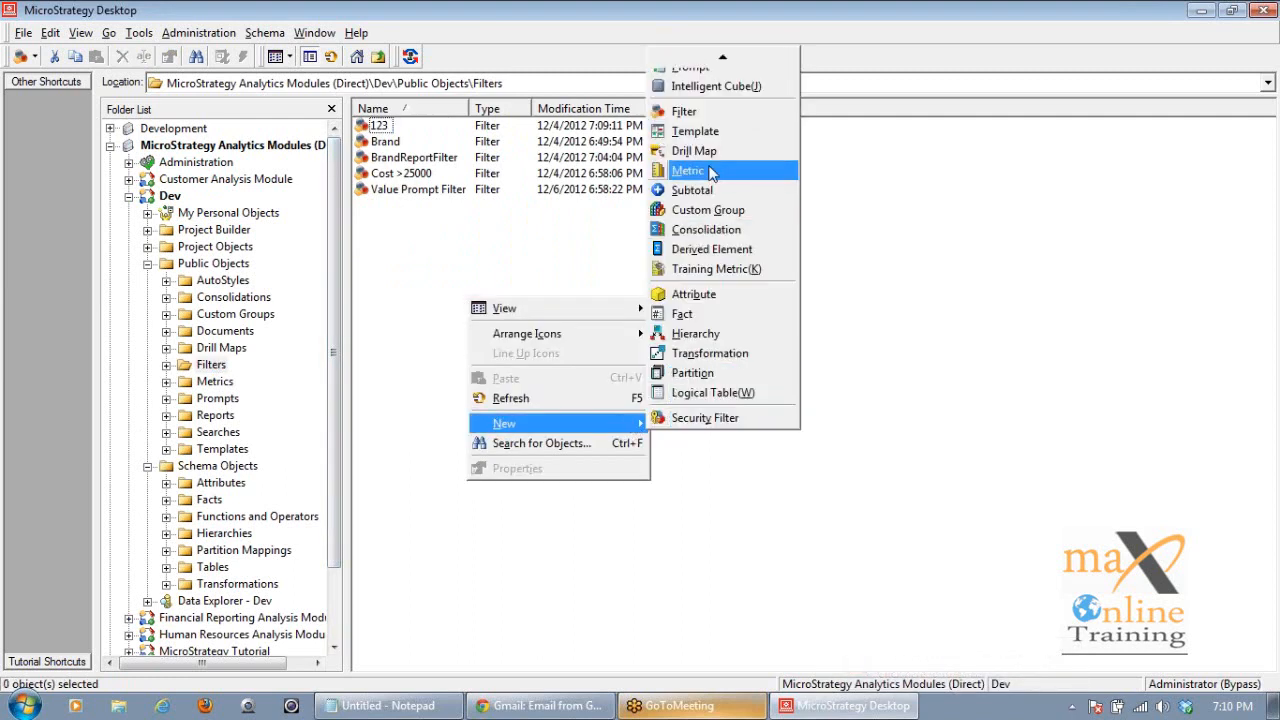
left_click(713, 118)
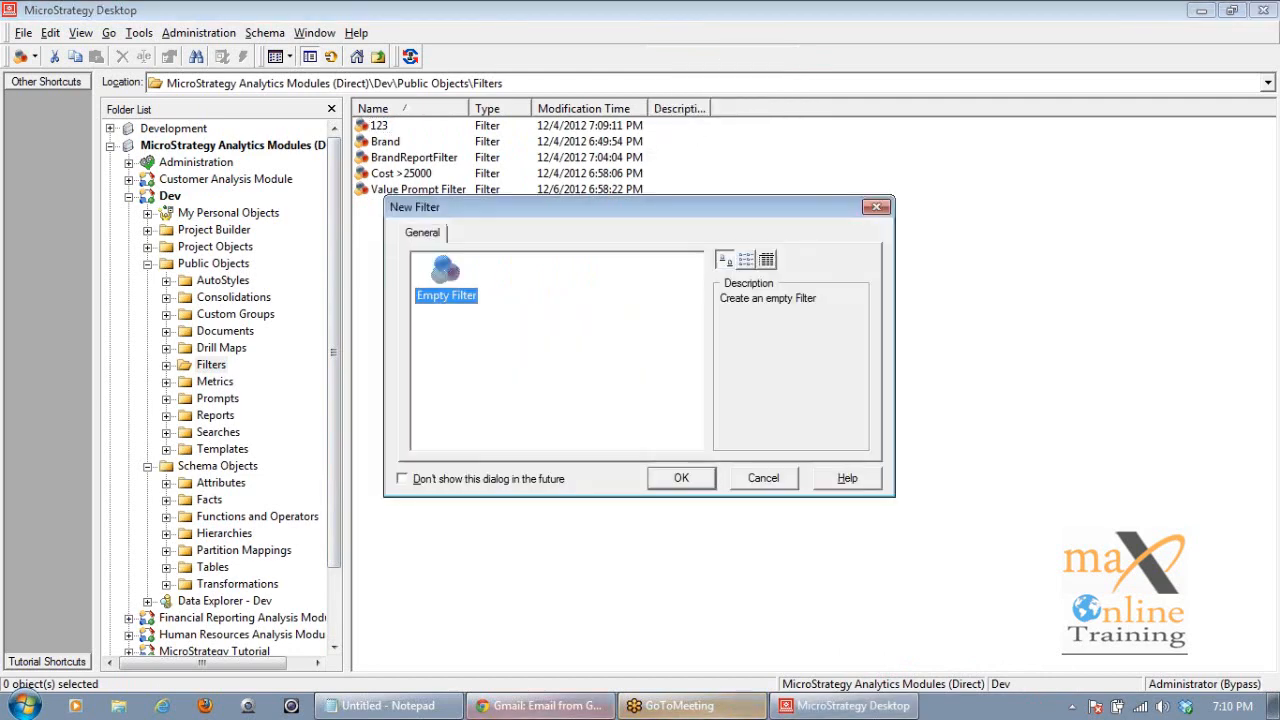
left_click(679, 480)
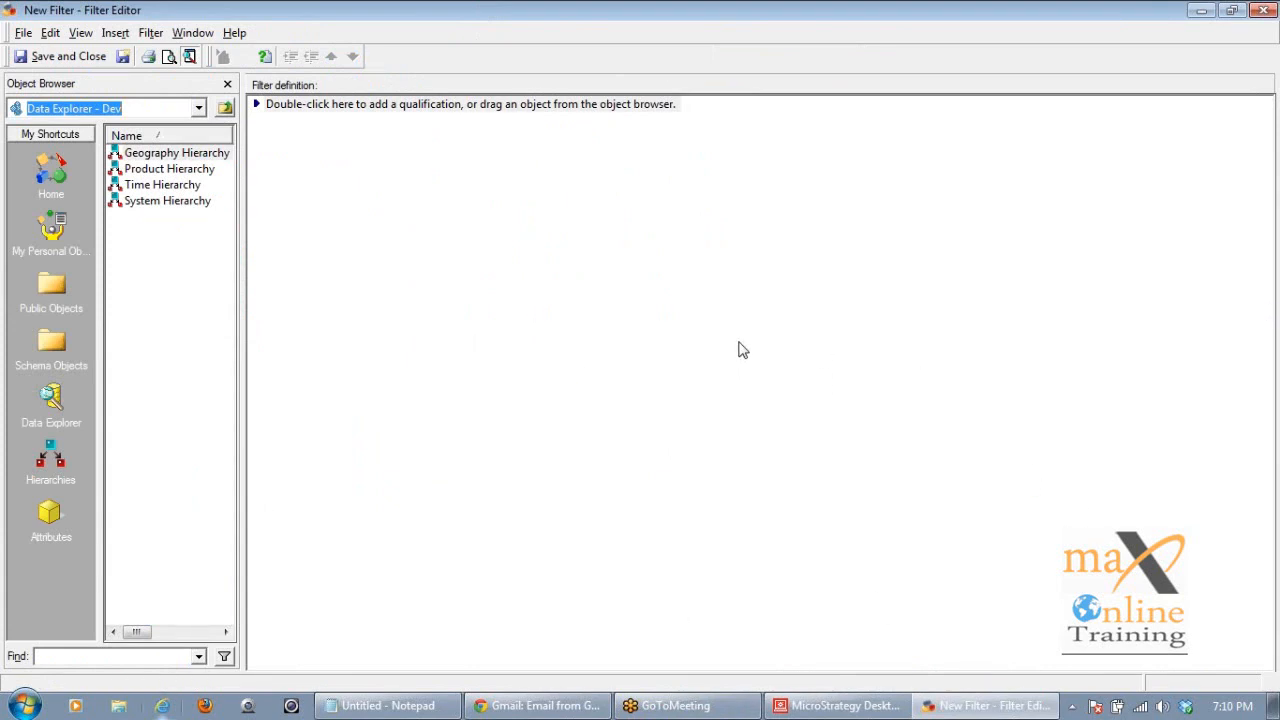
Add an attribute qualification on the Brand attribute to the new filter.
left_click(390, 105)
double_click(390, 105)
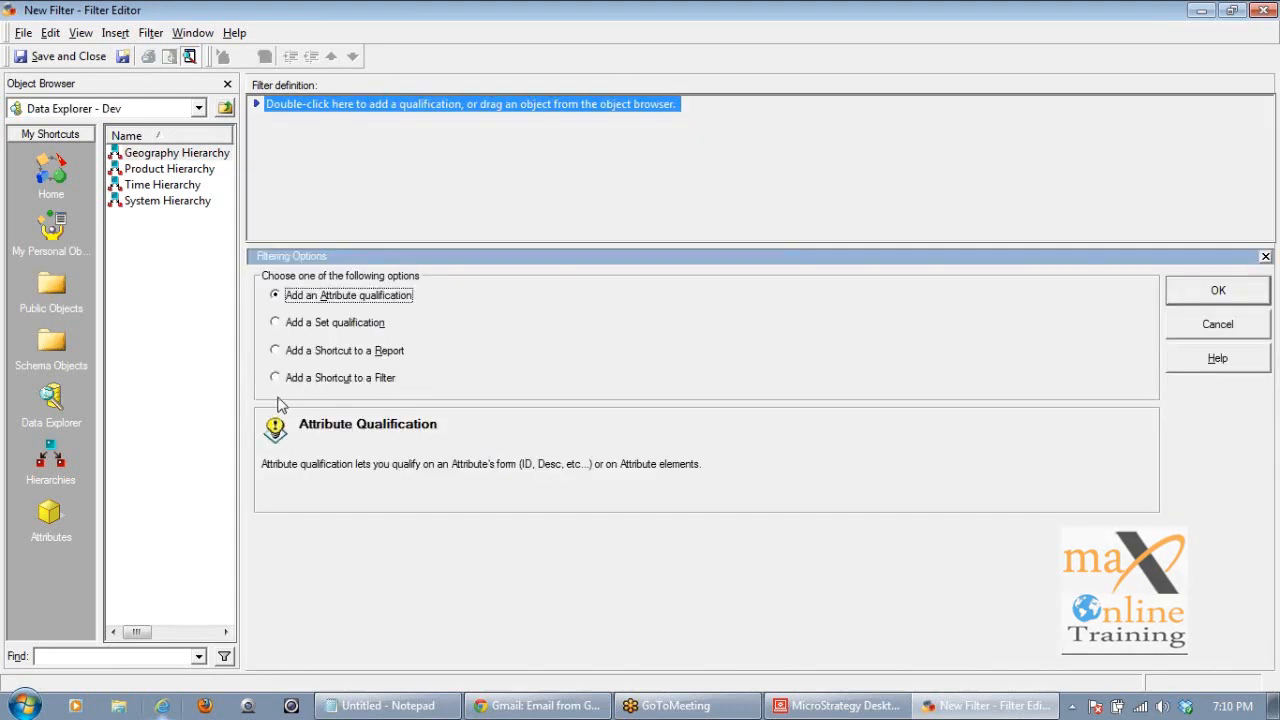
left_click(1220, 294)
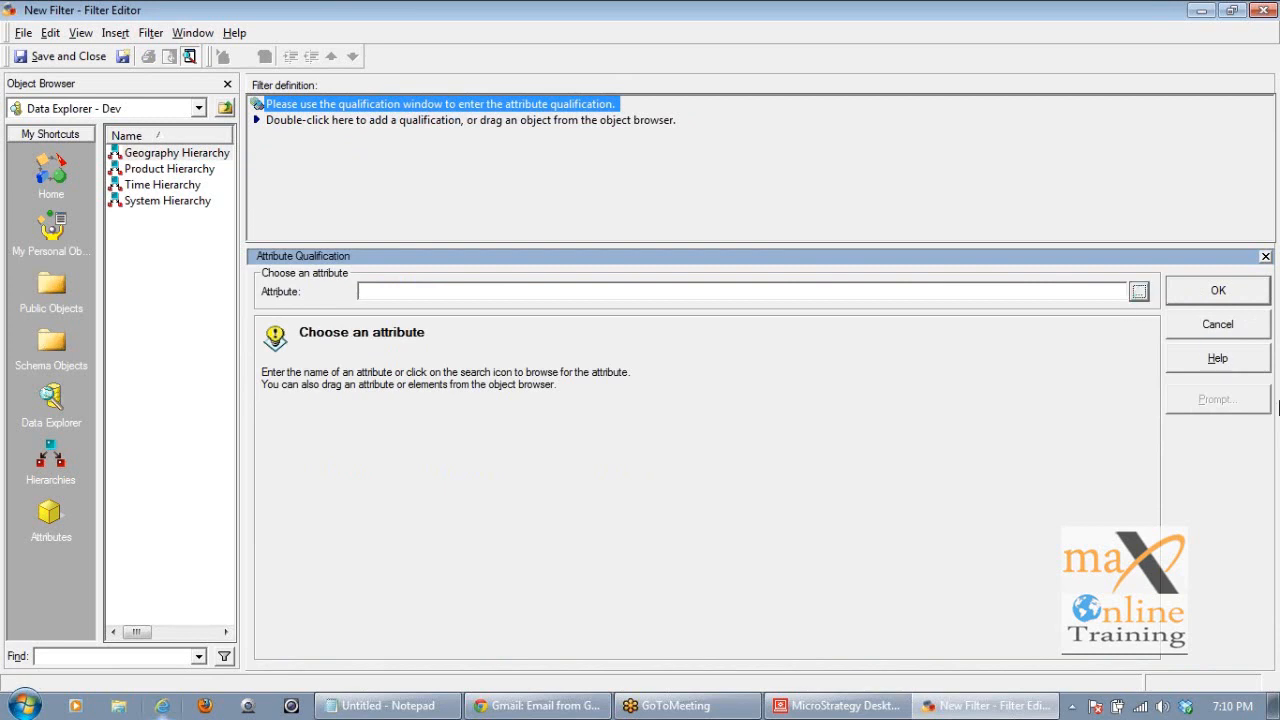
left_click(486, 160)
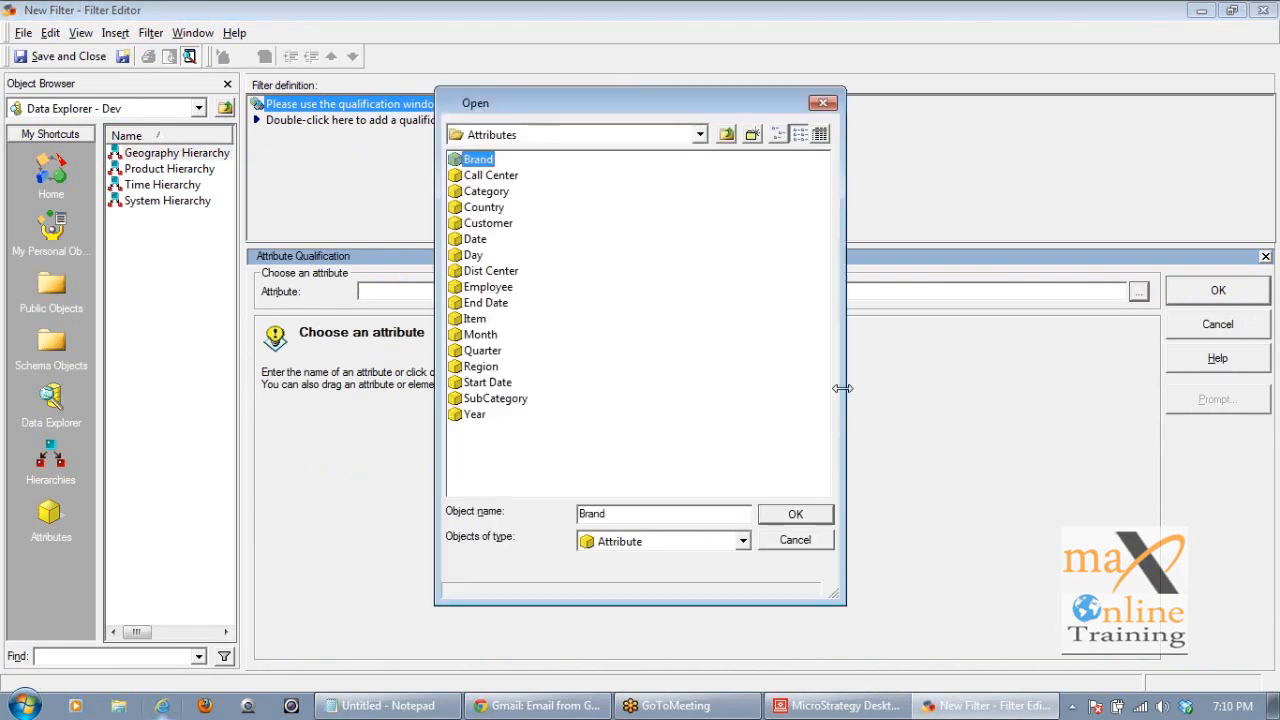
left_click(796, 515)
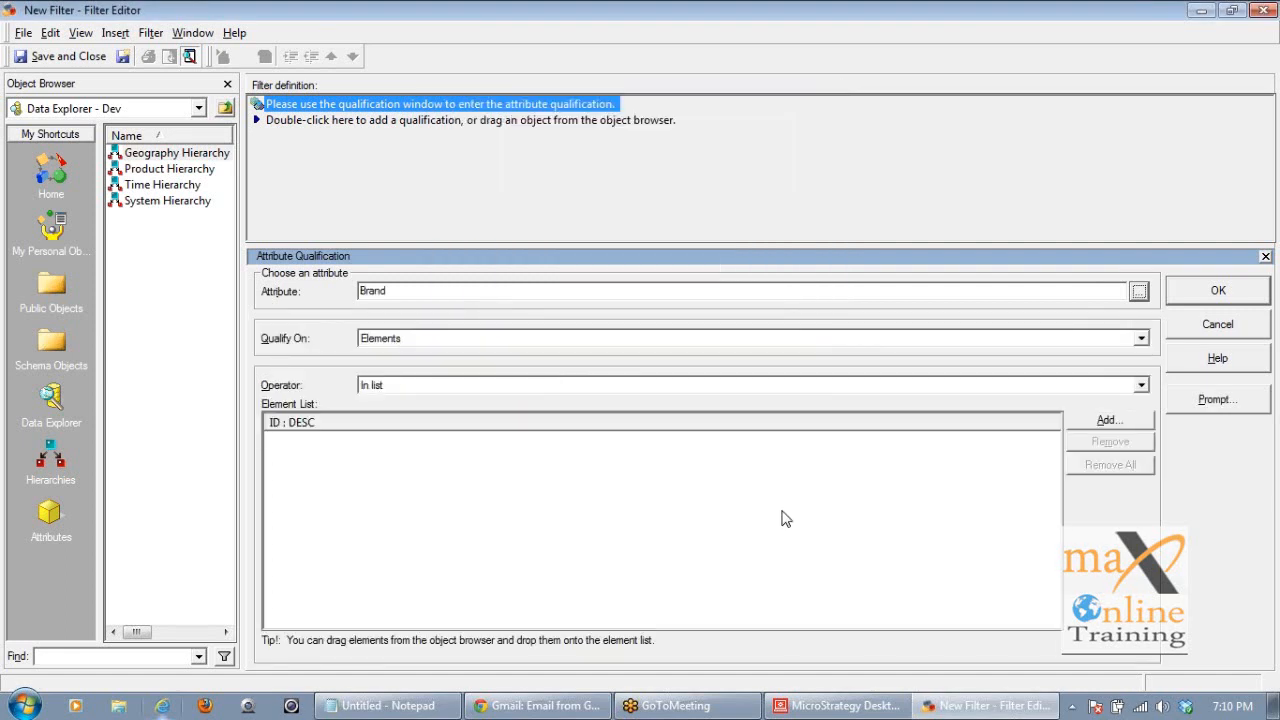
View the prompt generation option for the Brand qualification, cancel it, and close the new filter without saving.
left_click(1217, 401)
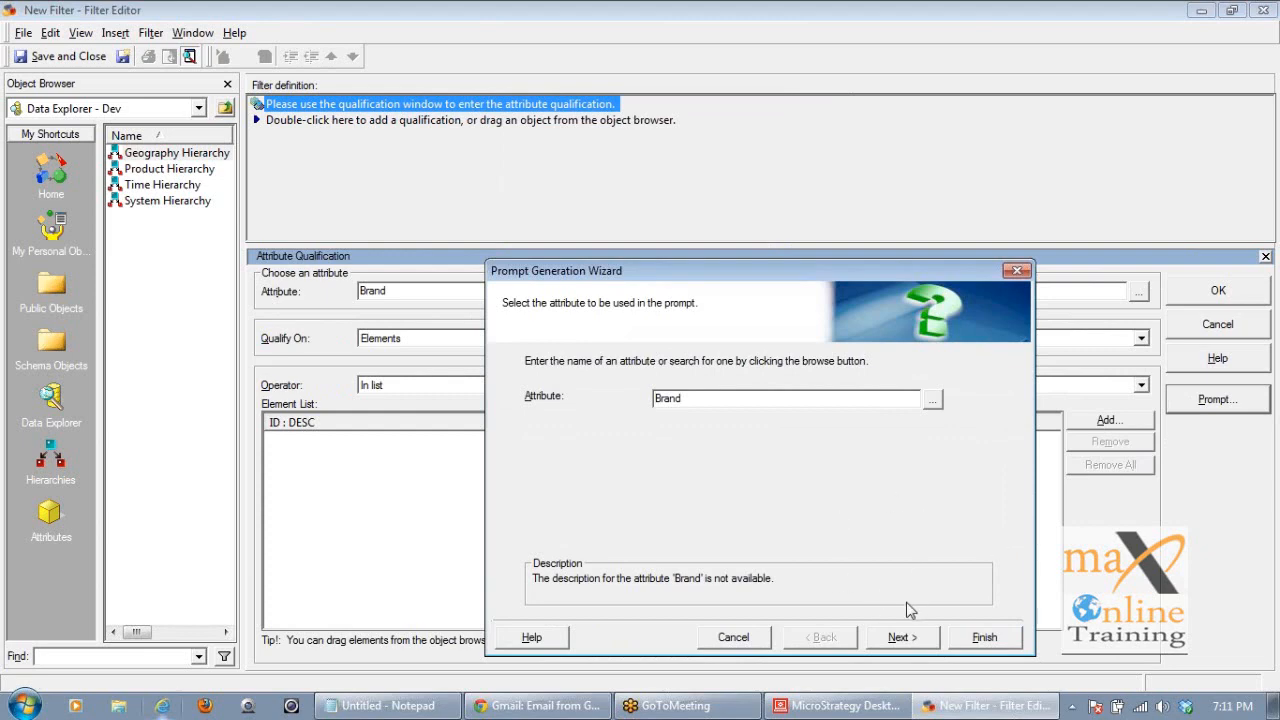
left_click(731, 640)
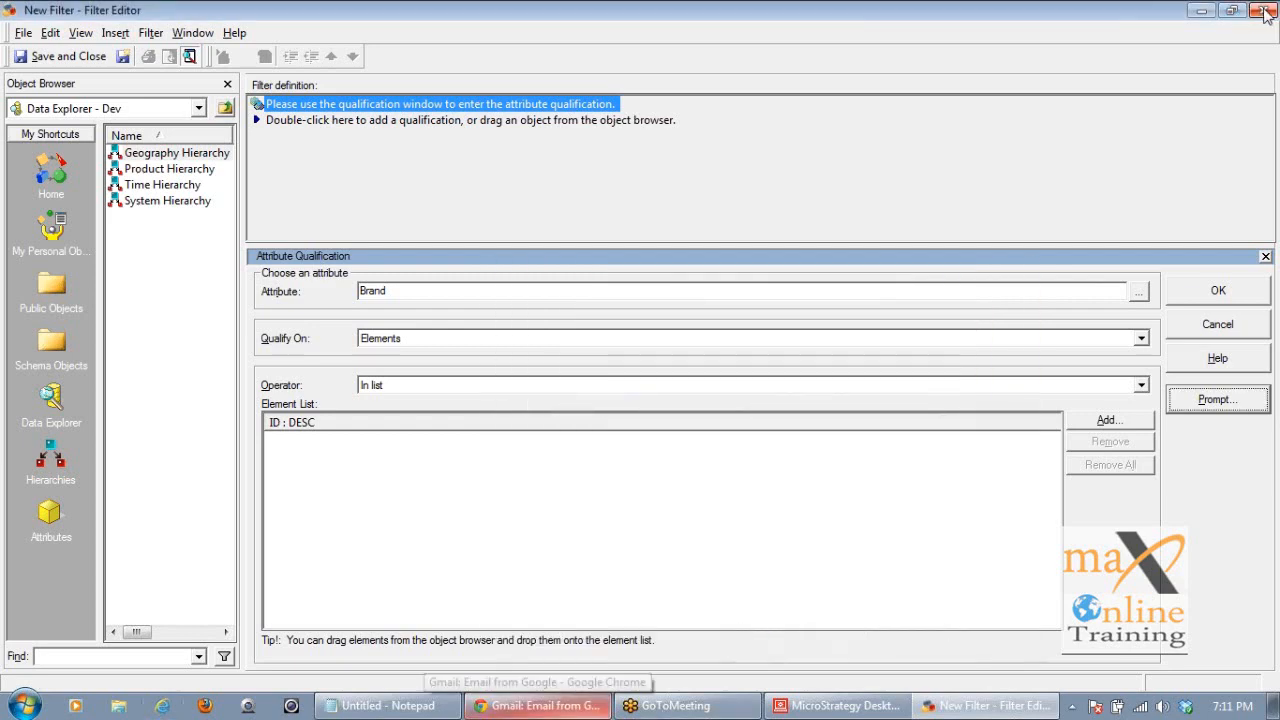
left_click(1263, 11)
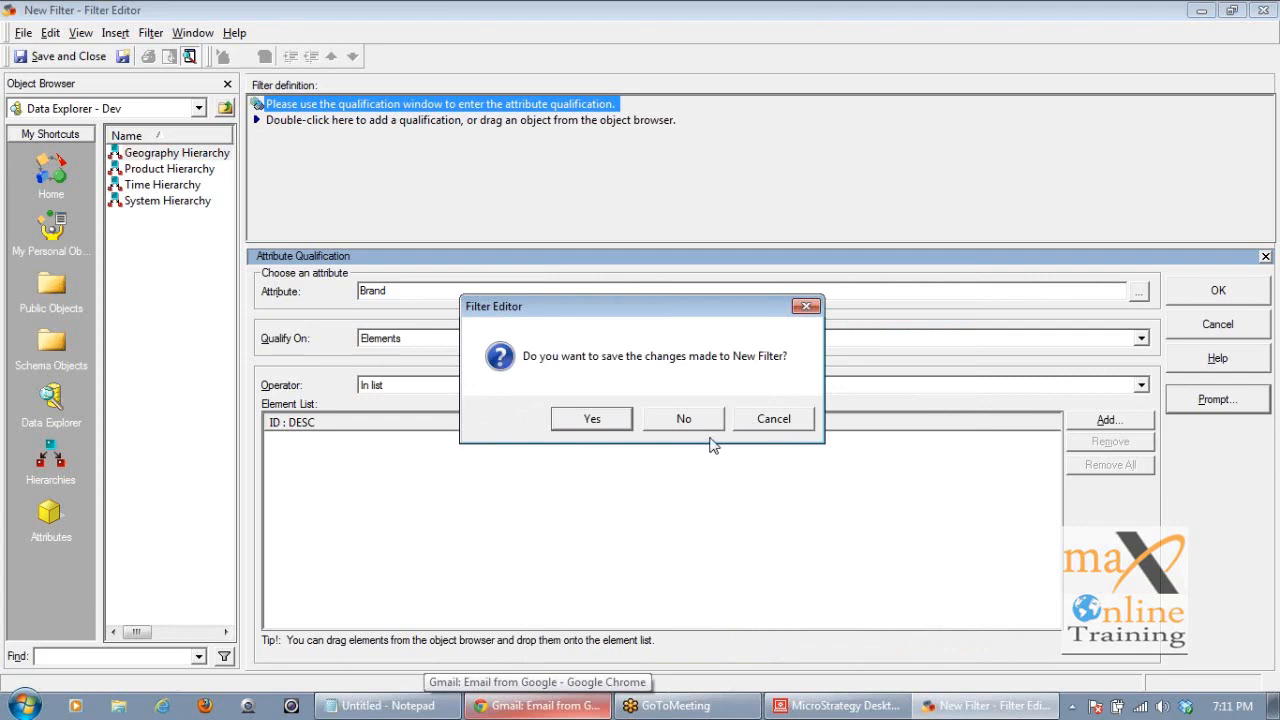
left_click(685, 418)
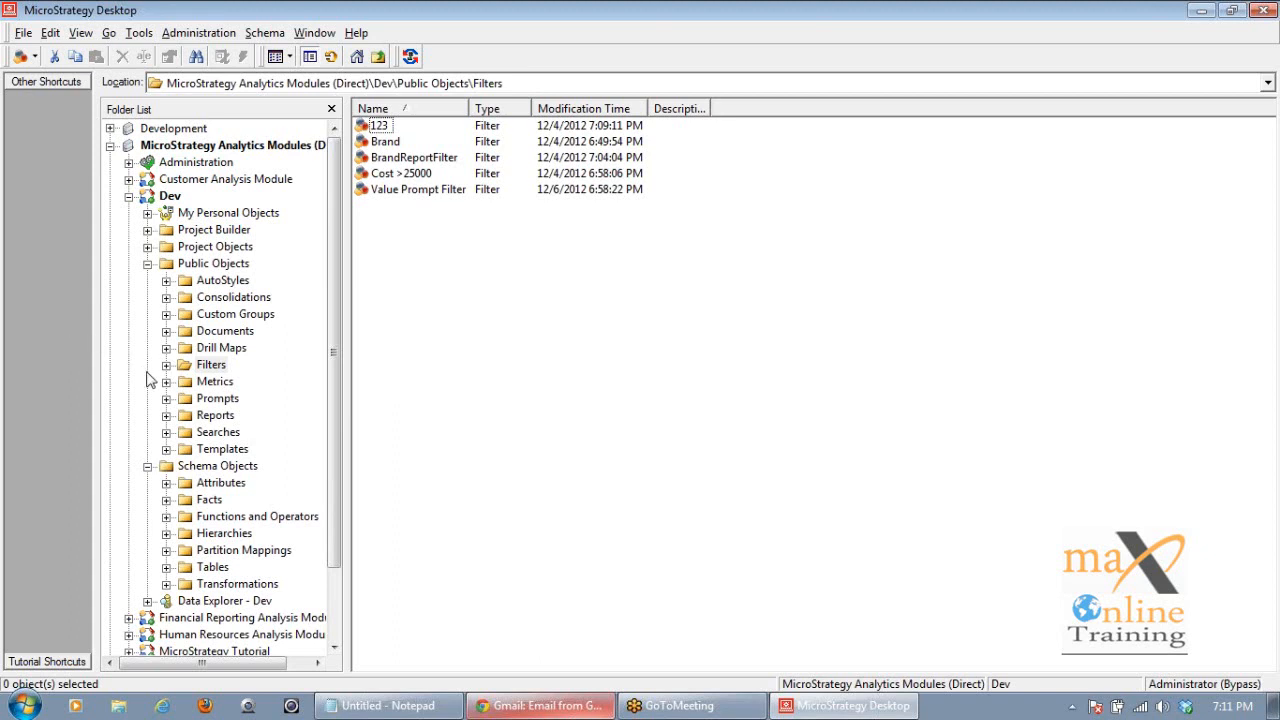
Open Compound Metric from the Metrics folder and inspect the Cost Metric component's level and the overall formula.
left_click(214, 383)
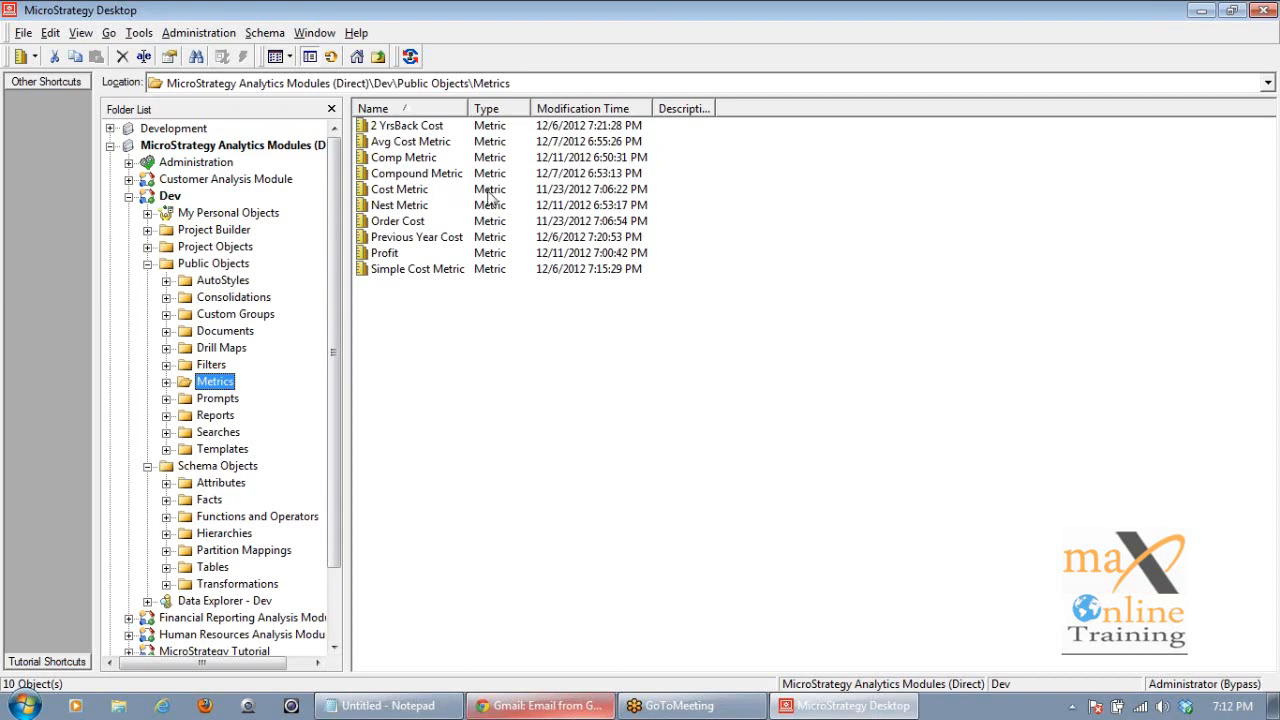
double_click(415, 175)
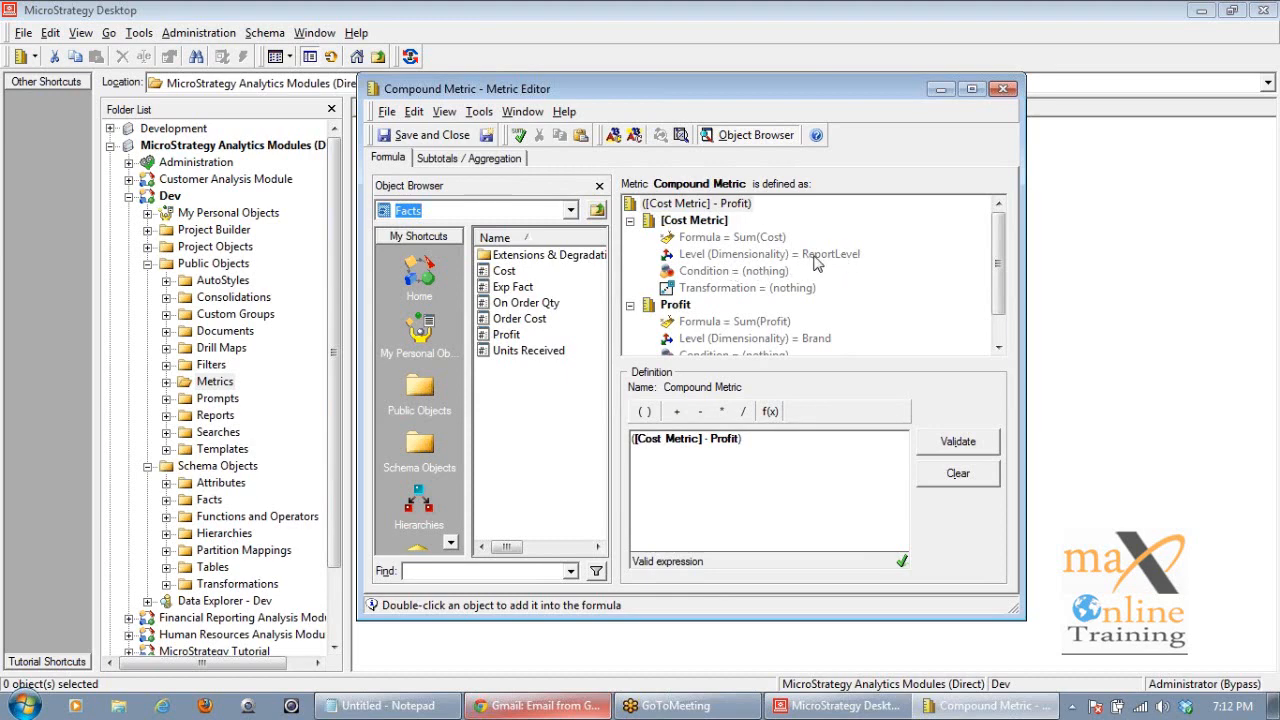
left_click(820, 256)
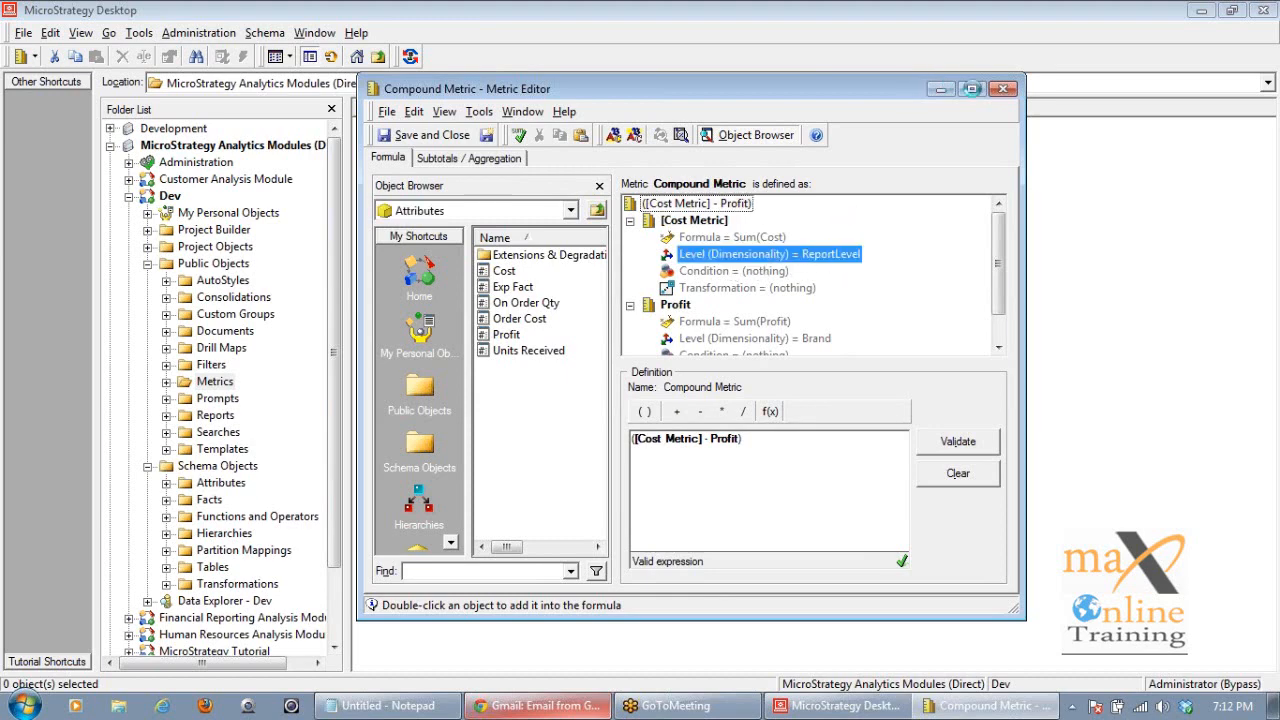
left_click(971, 89)
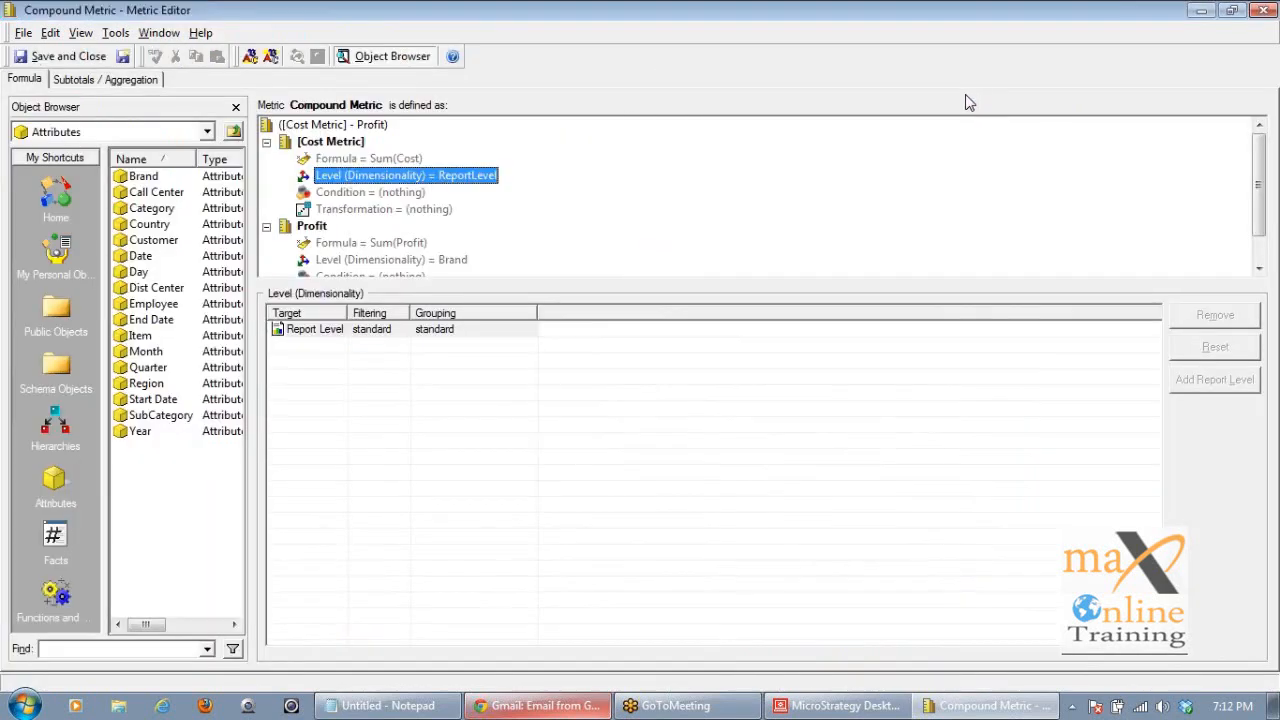
left_click(266, 142)
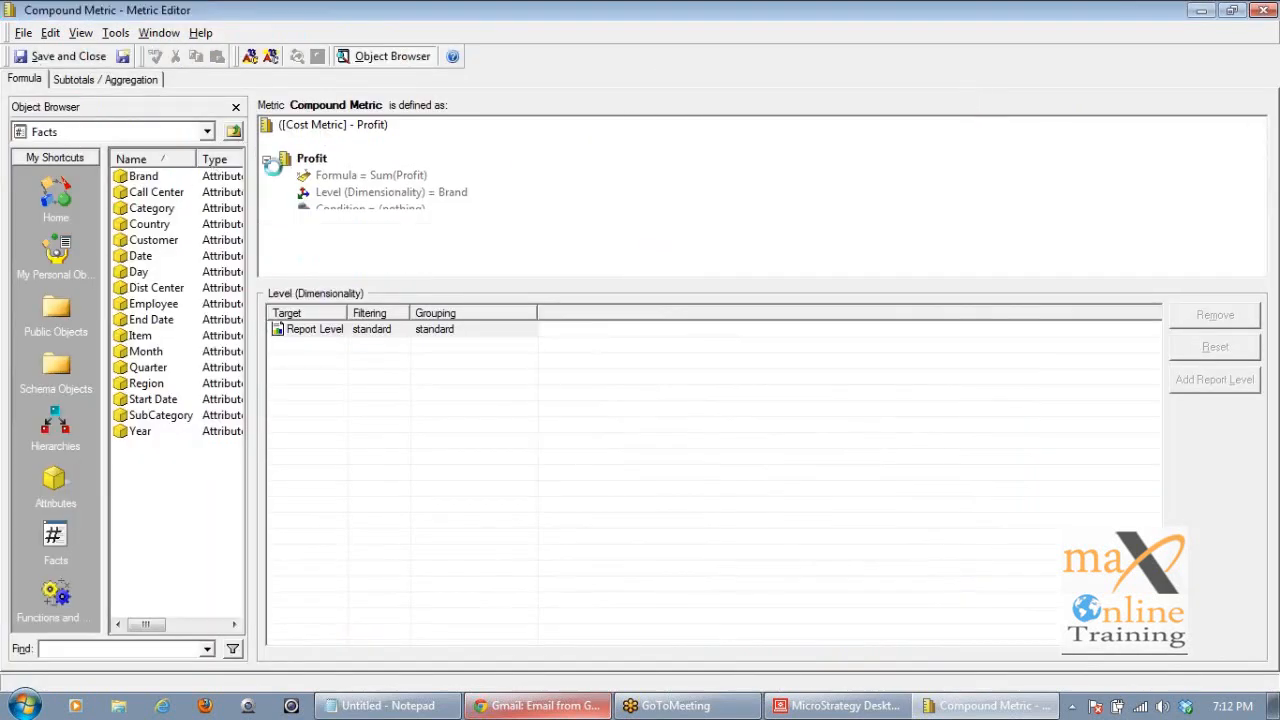
left_click(330, 124)
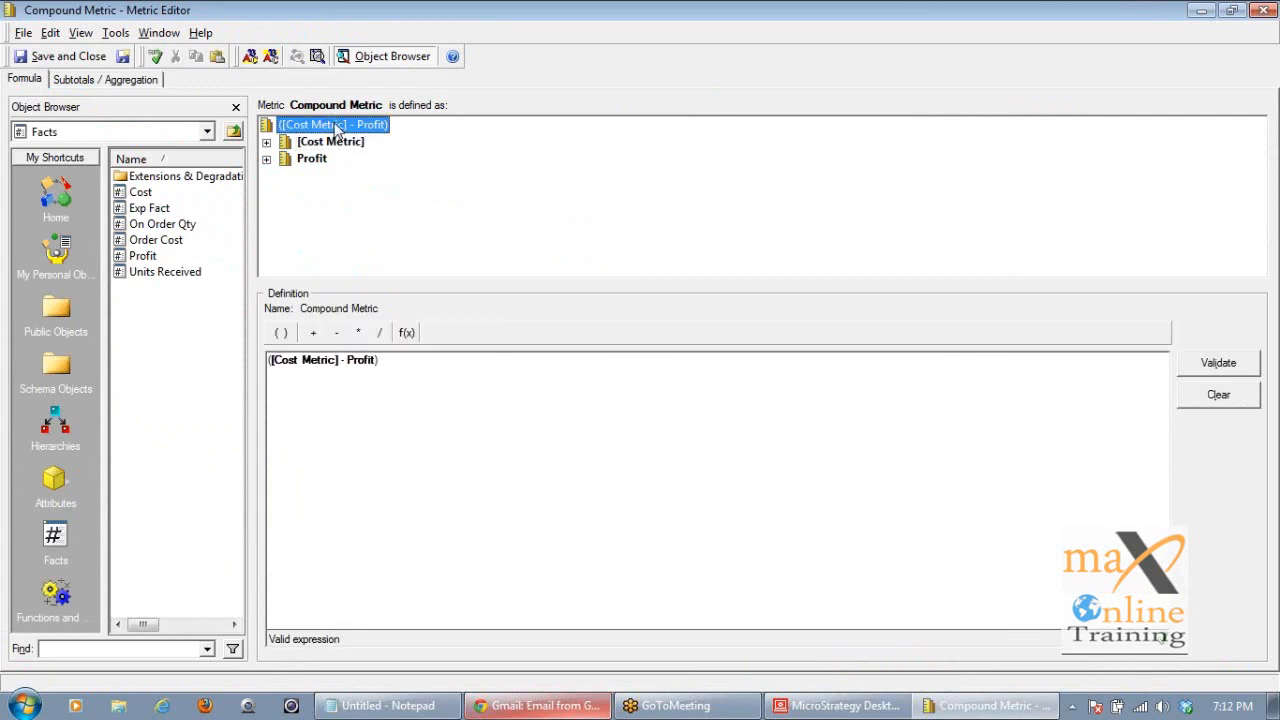
Expand the Cost Metric and Profit components, enlarge the definition area to compare their settings, and close Compound Metric.
left_click(267, 145)
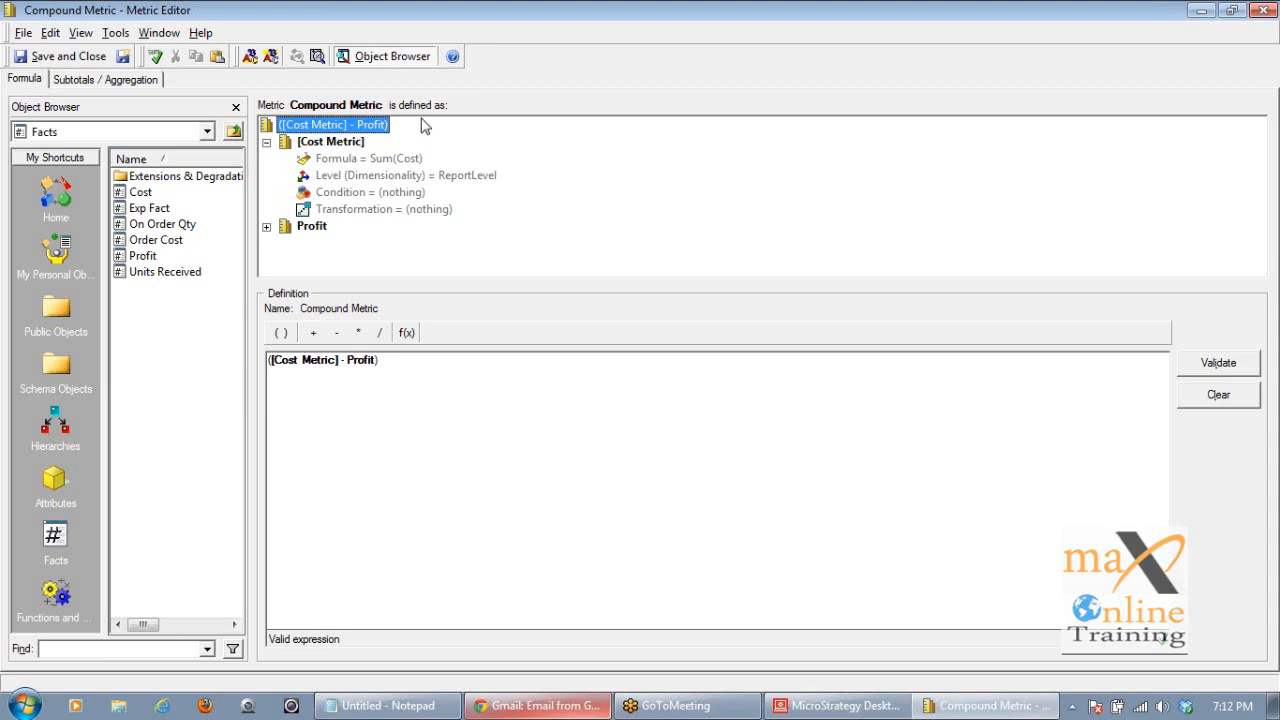
left_click(267, 227)
scroll(565, 205, "up", 1)
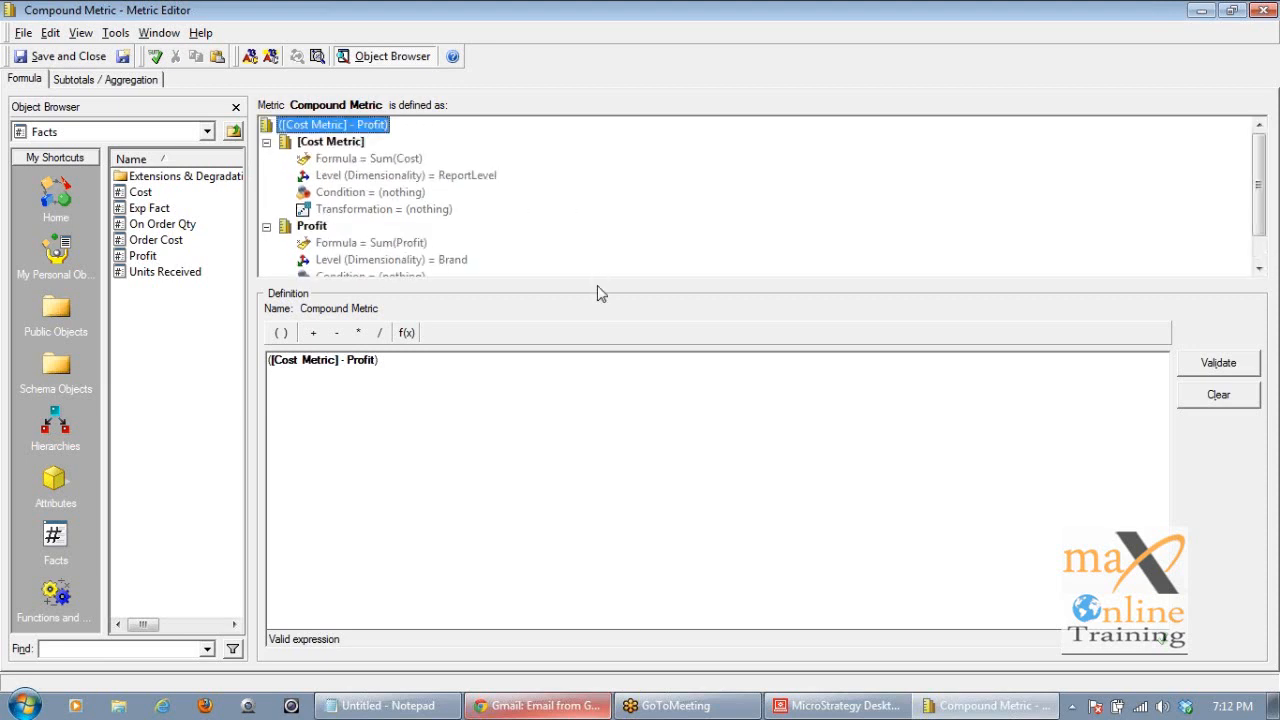
left_click_drag(597, 281, 606, 358)
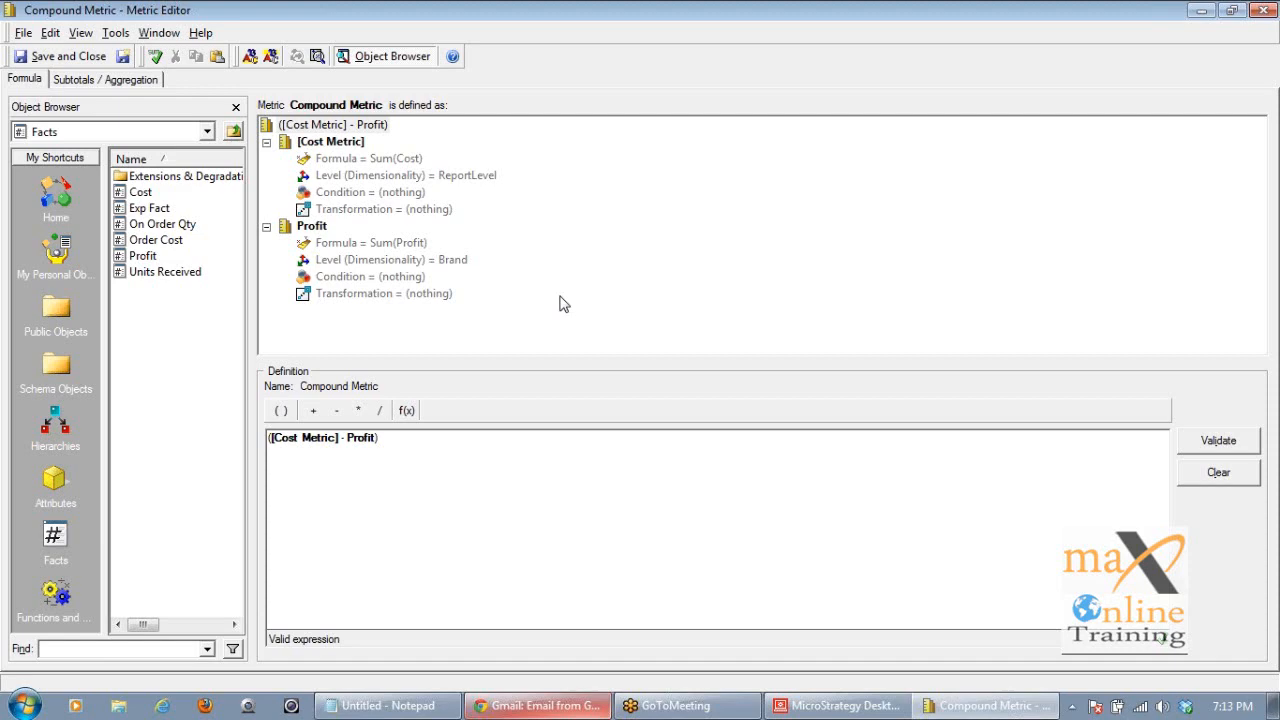
left_click(1263, 9)
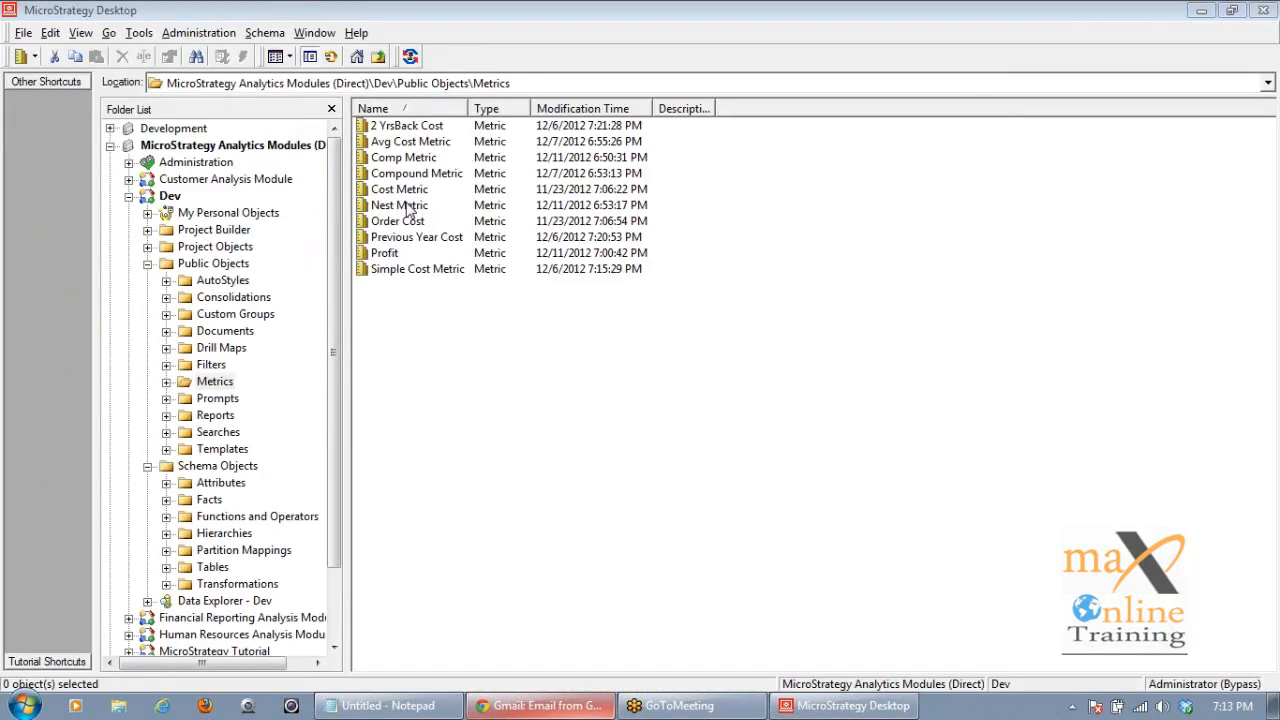
Open Compound Metric in a full-size editor and show its subtotal and aggregation settings.
left_click(428, 177)
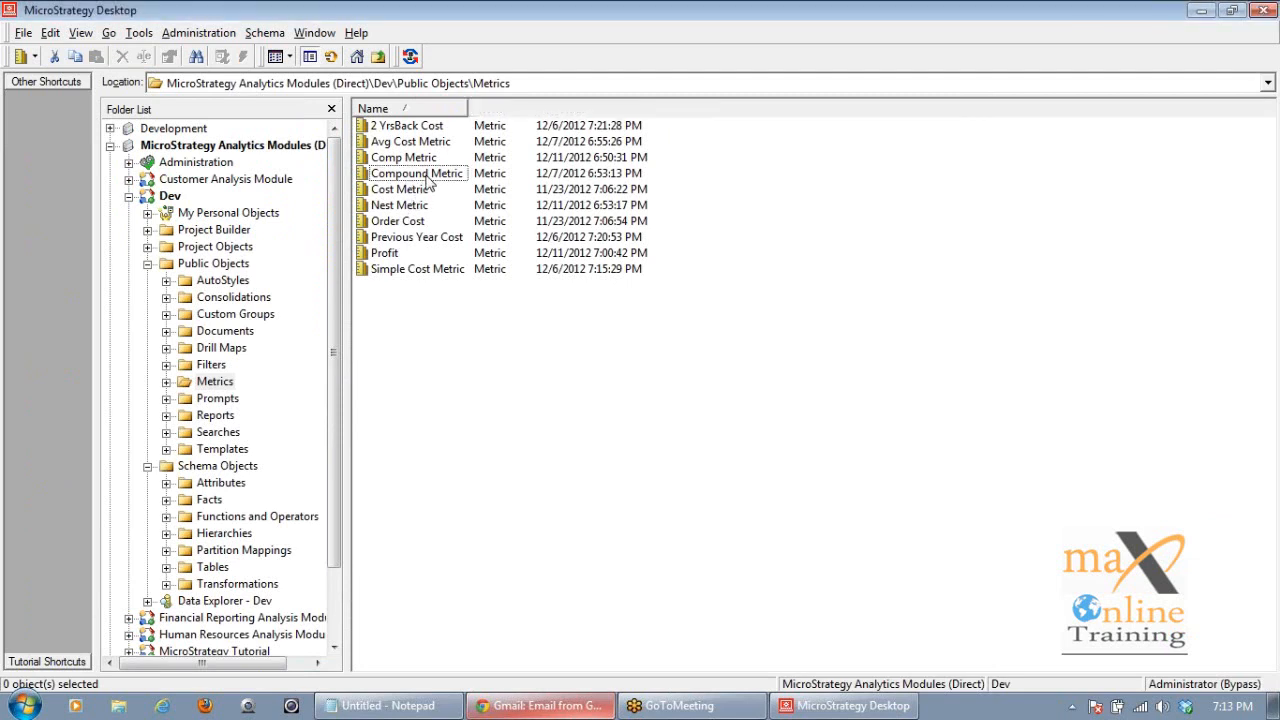
double_click(429, 180)
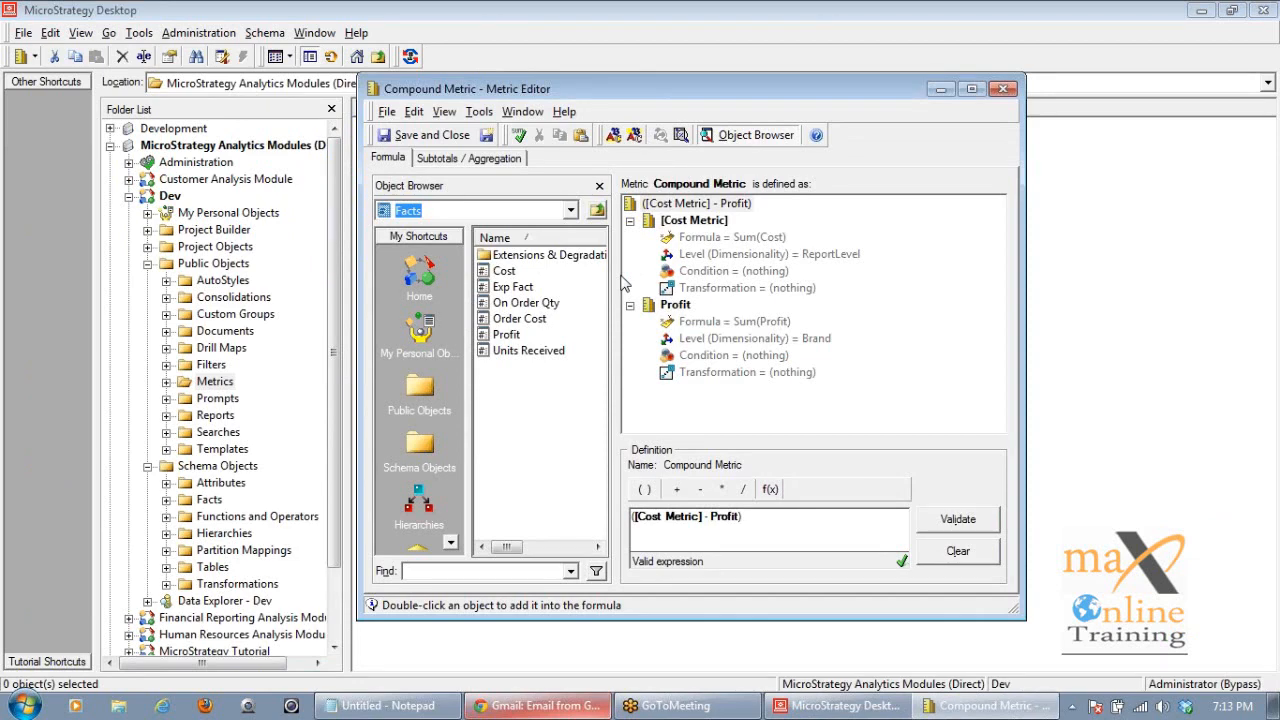
left_click(972, 90)
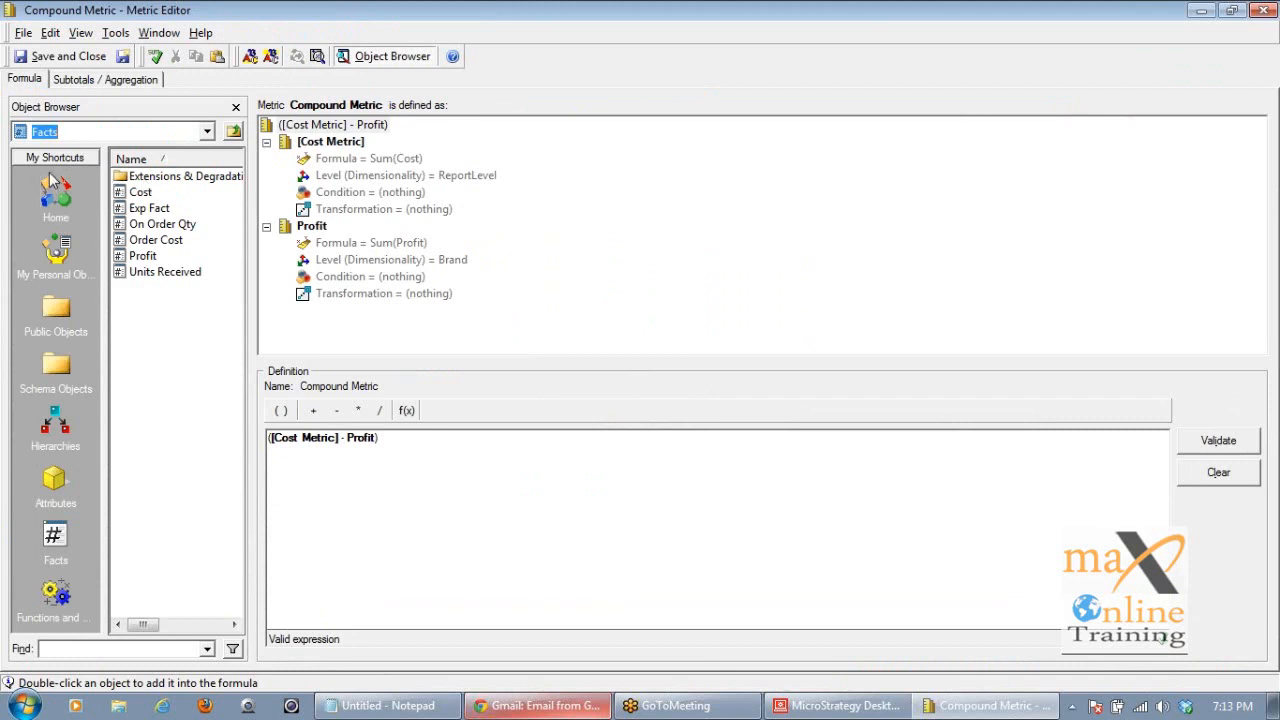
left_click(73, 86)
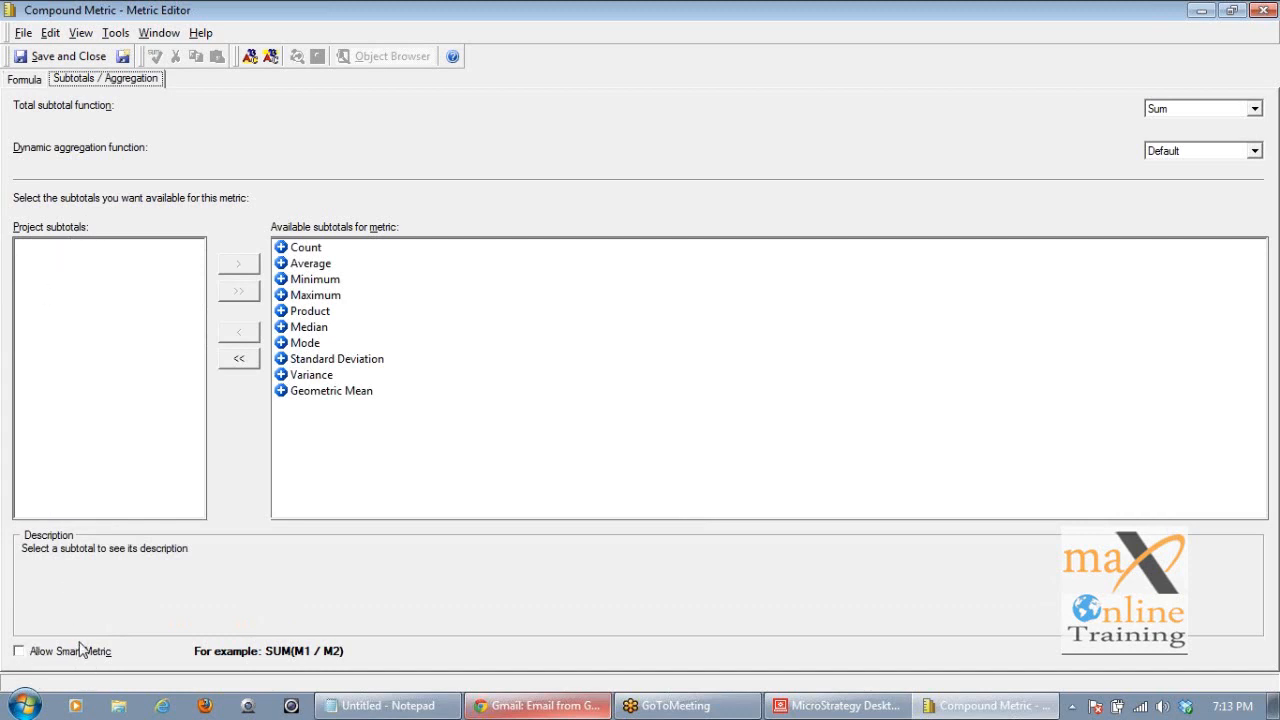
Toggle Allow Smart Metric on and off to compare the example formulas, and close Compound Metric without saving.
left_click(19, 655)
left_click(19, 655)
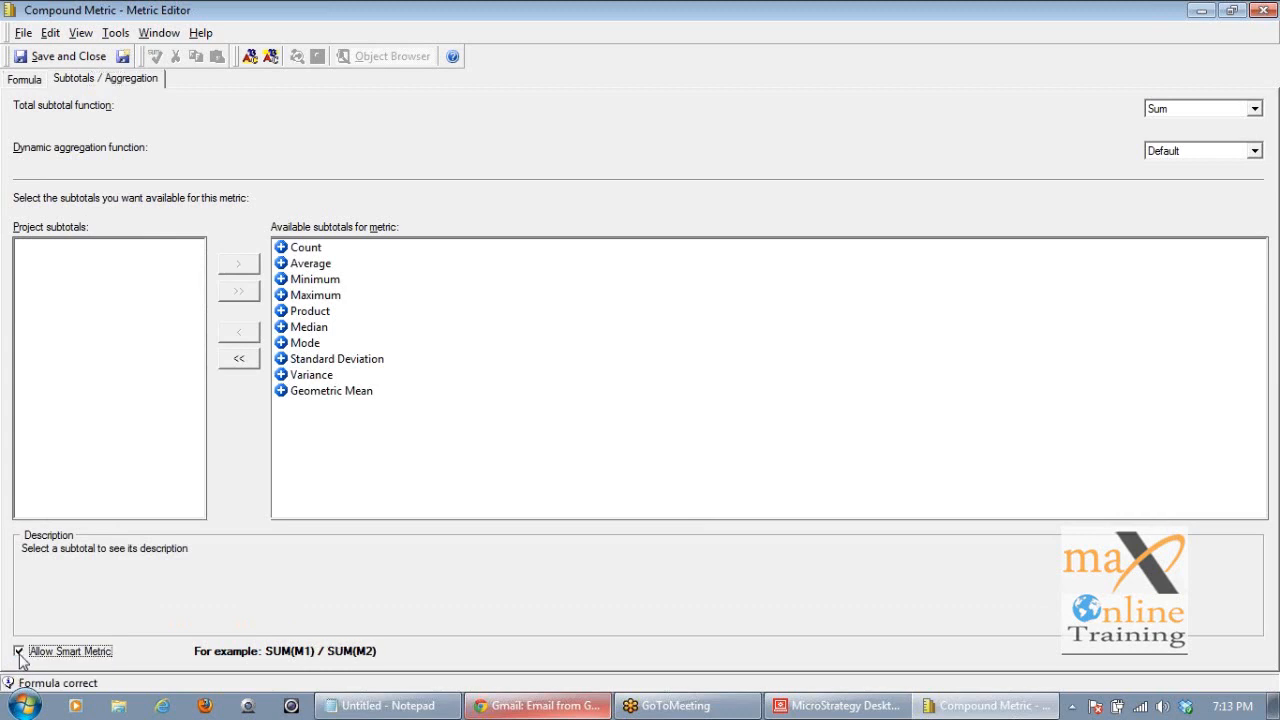
left_click(20, 652)
left_click(20, 652)
left_click(22, 652)
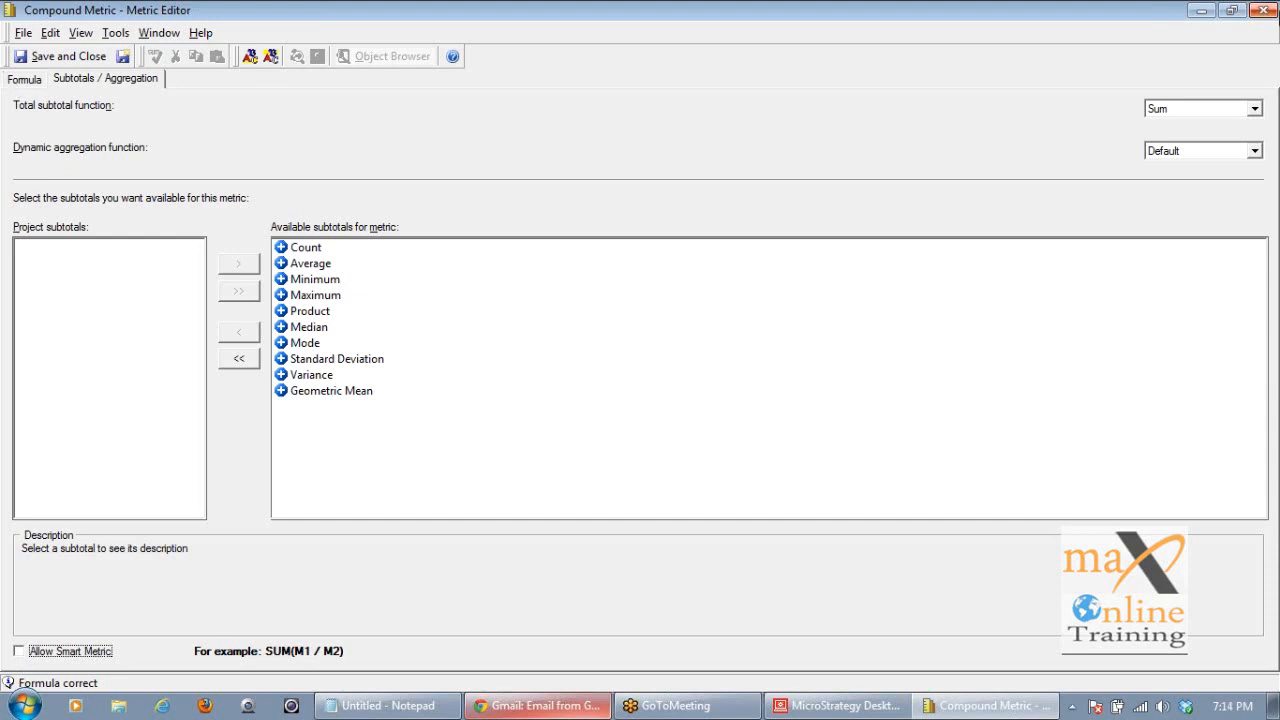
left_click(1262, 9)
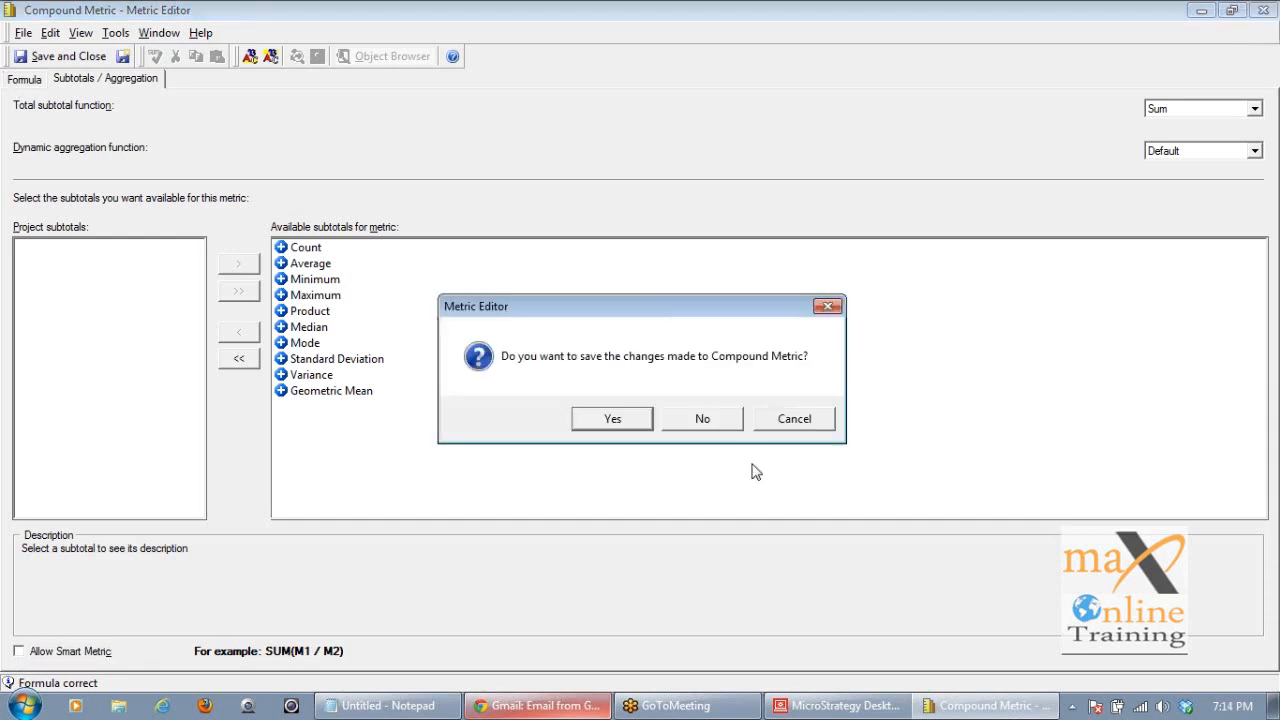
left_click(703, 419)
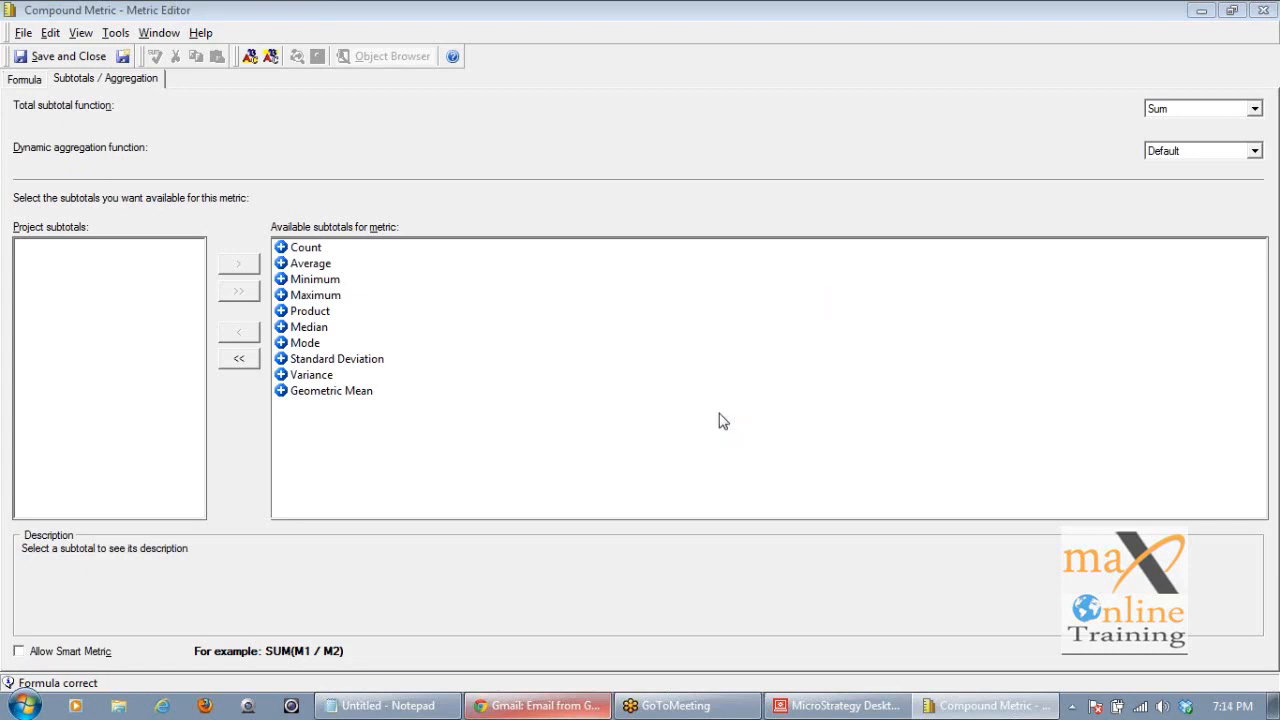
Open the Profit metric in a full-size editor and show its subtotal and aggregation settings.
double_click(384, 254)
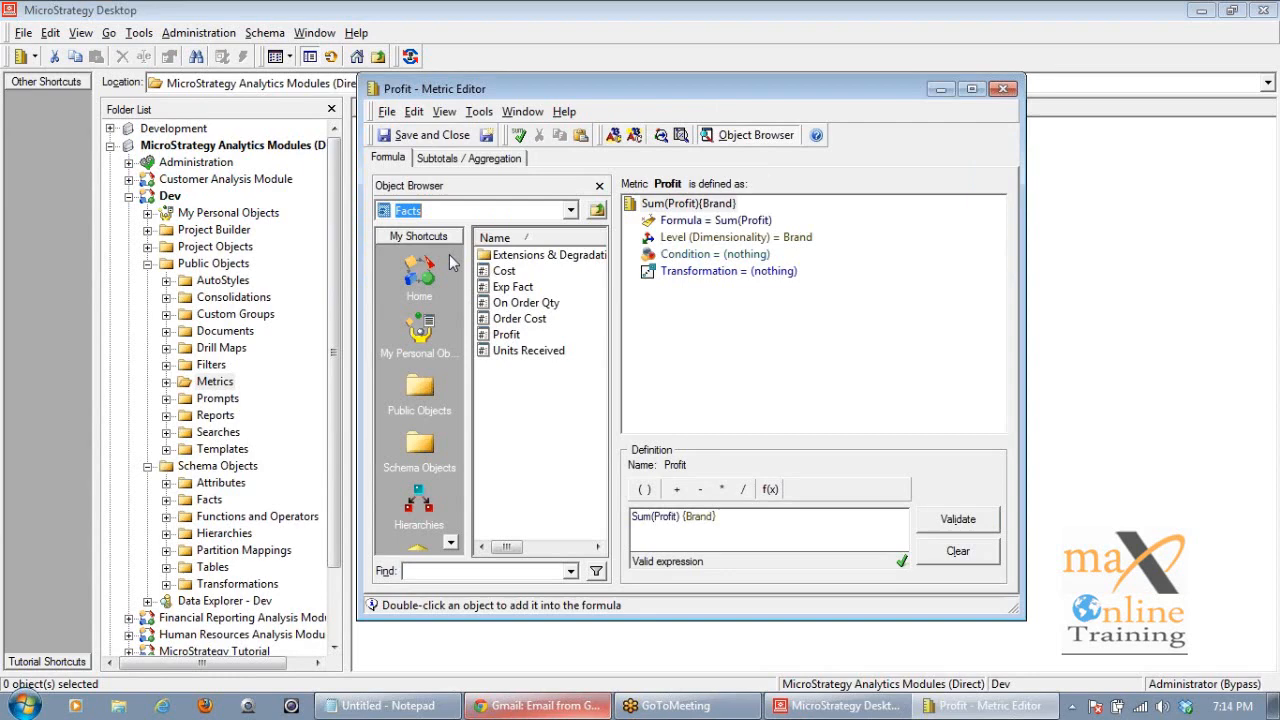
left_click(970, 90)
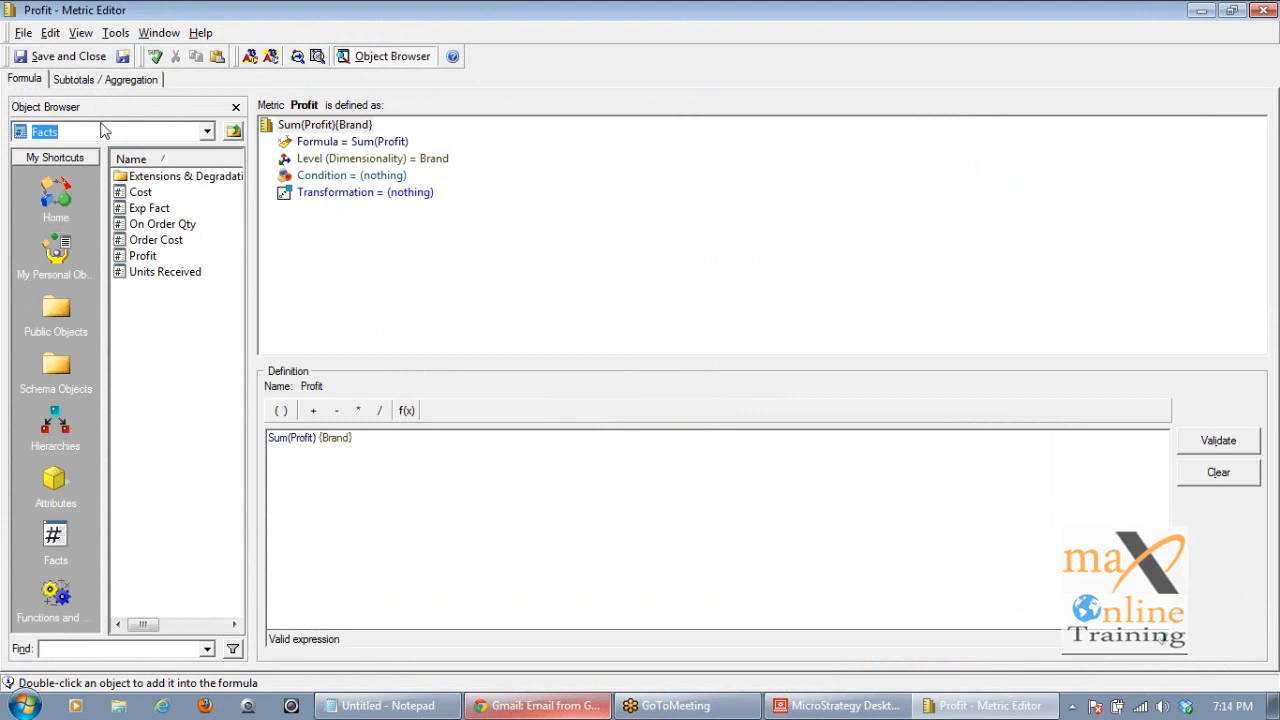
left_click(84, 82)
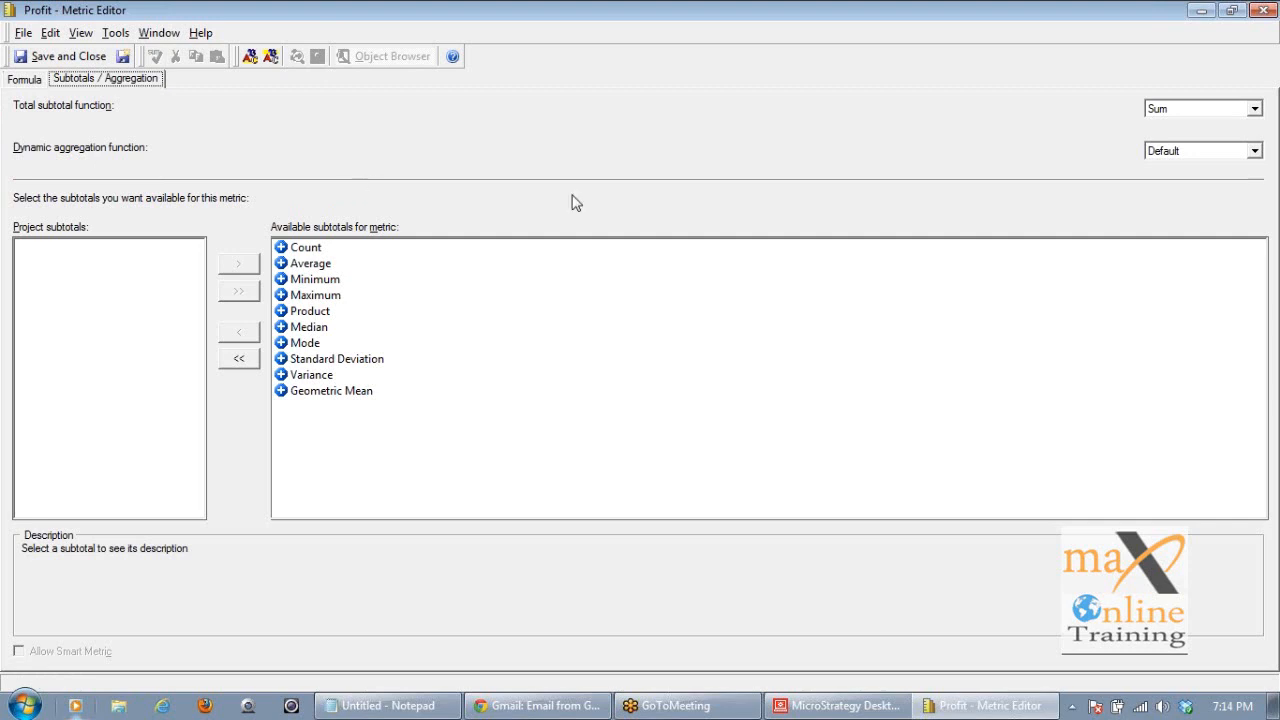
Review the choices for Profit's dynamic aggregation and total subtotal functions, and close the metric.
left_click(1205, 152)
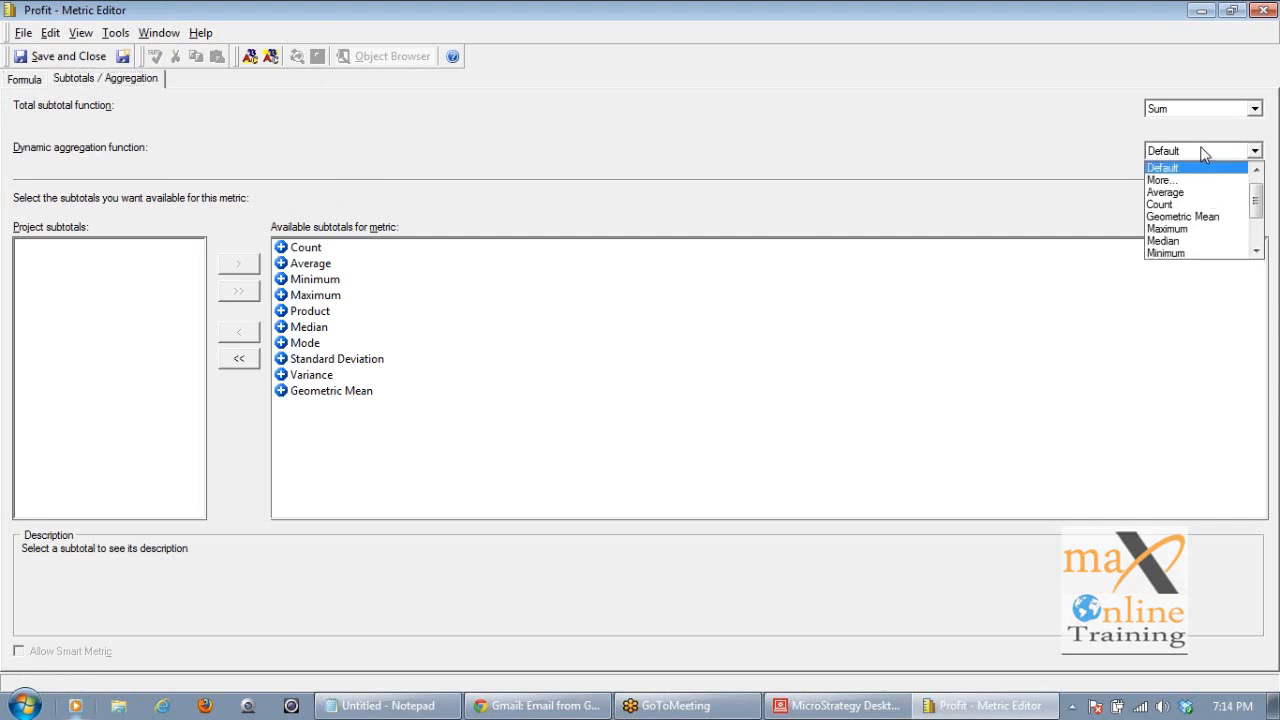
left_click(1205, 152)
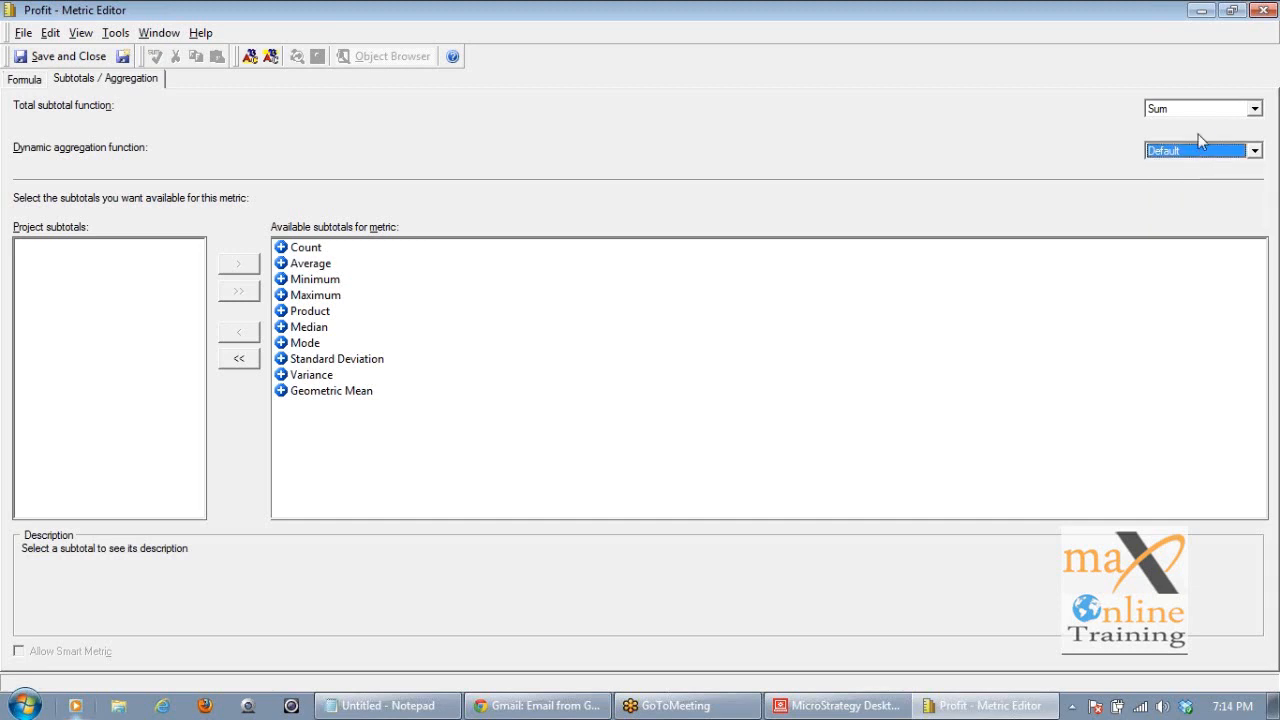
left_click(1203, 110)
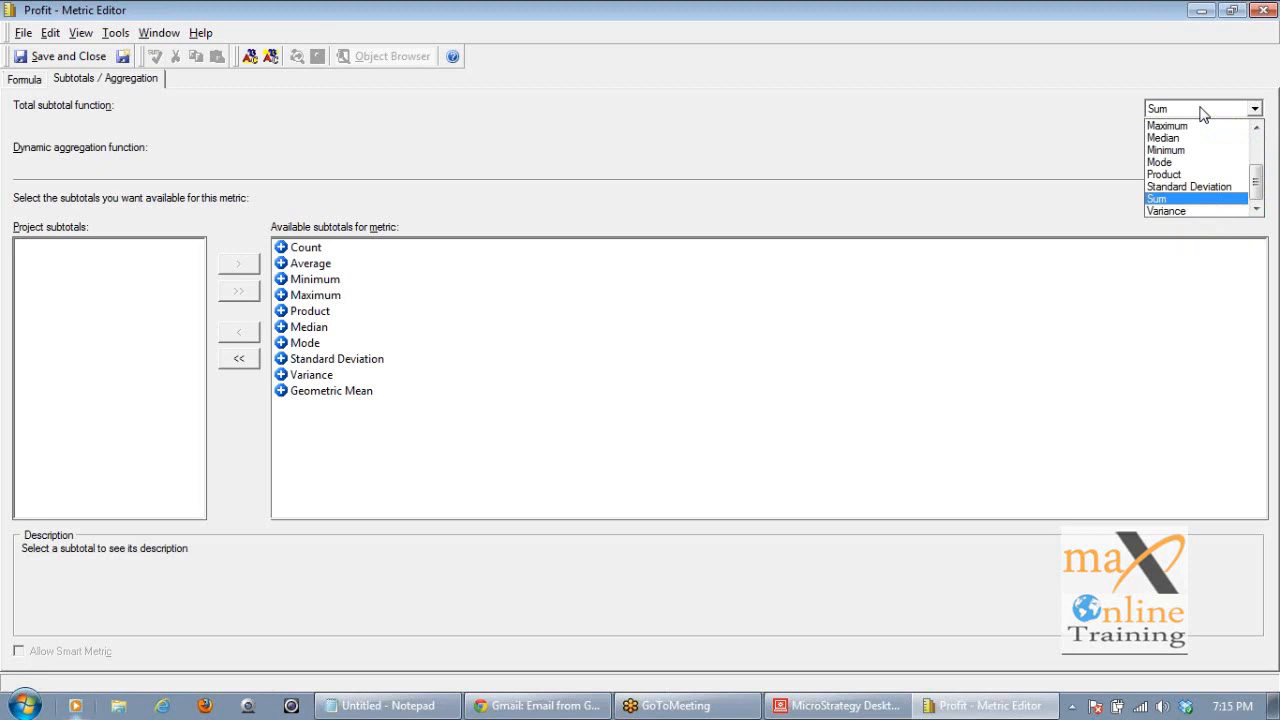
left_click(1203, 110)
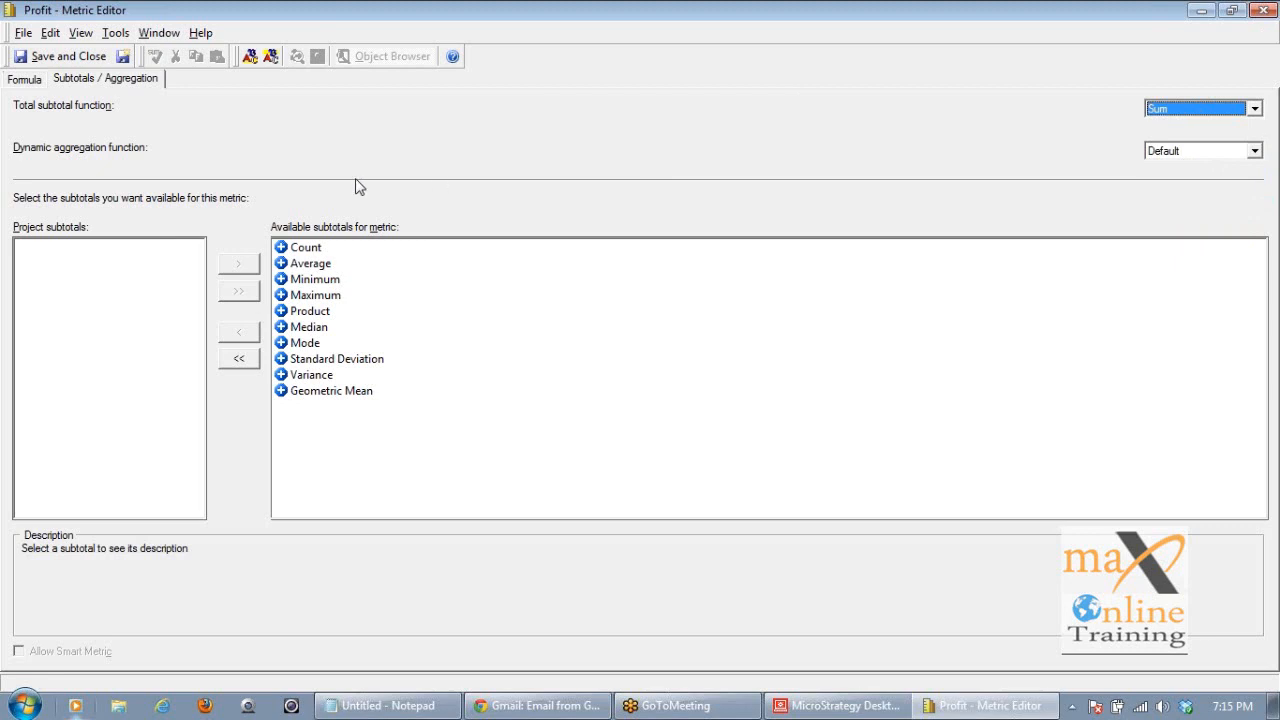
left_click(1263, 10)
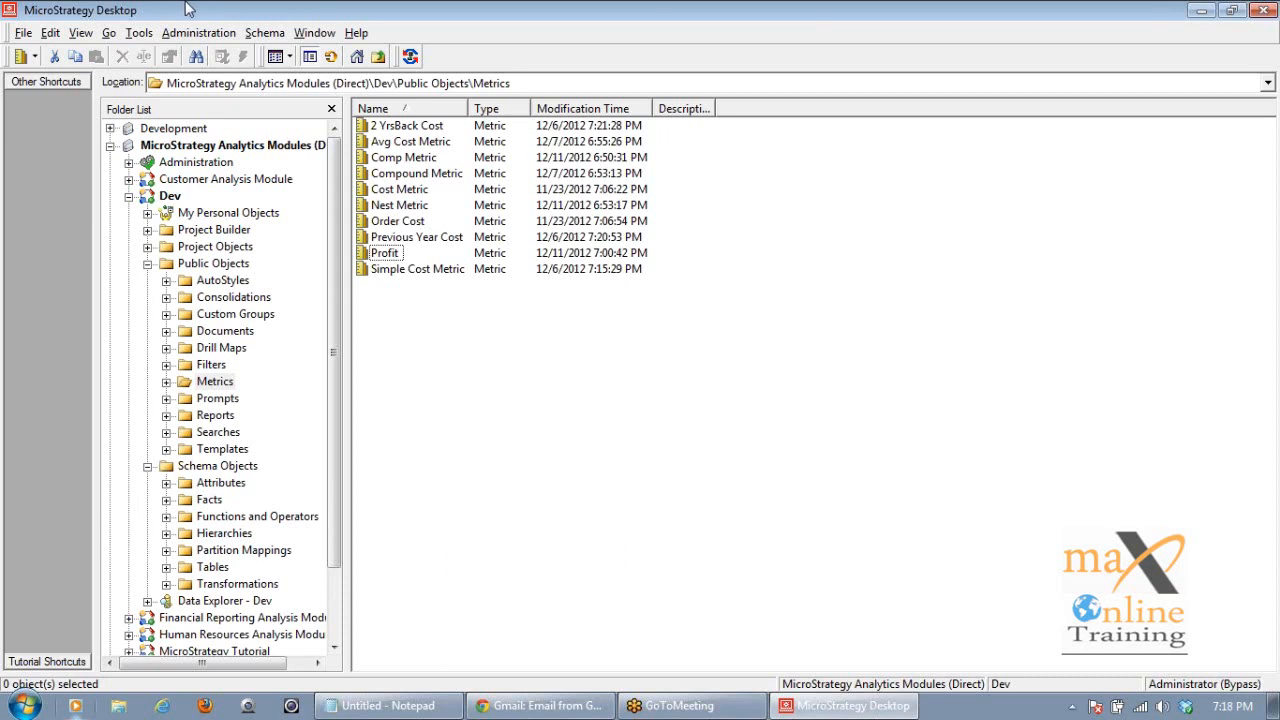
Start a new report in the Dev project's Reports folder.
left_click(213, 416)
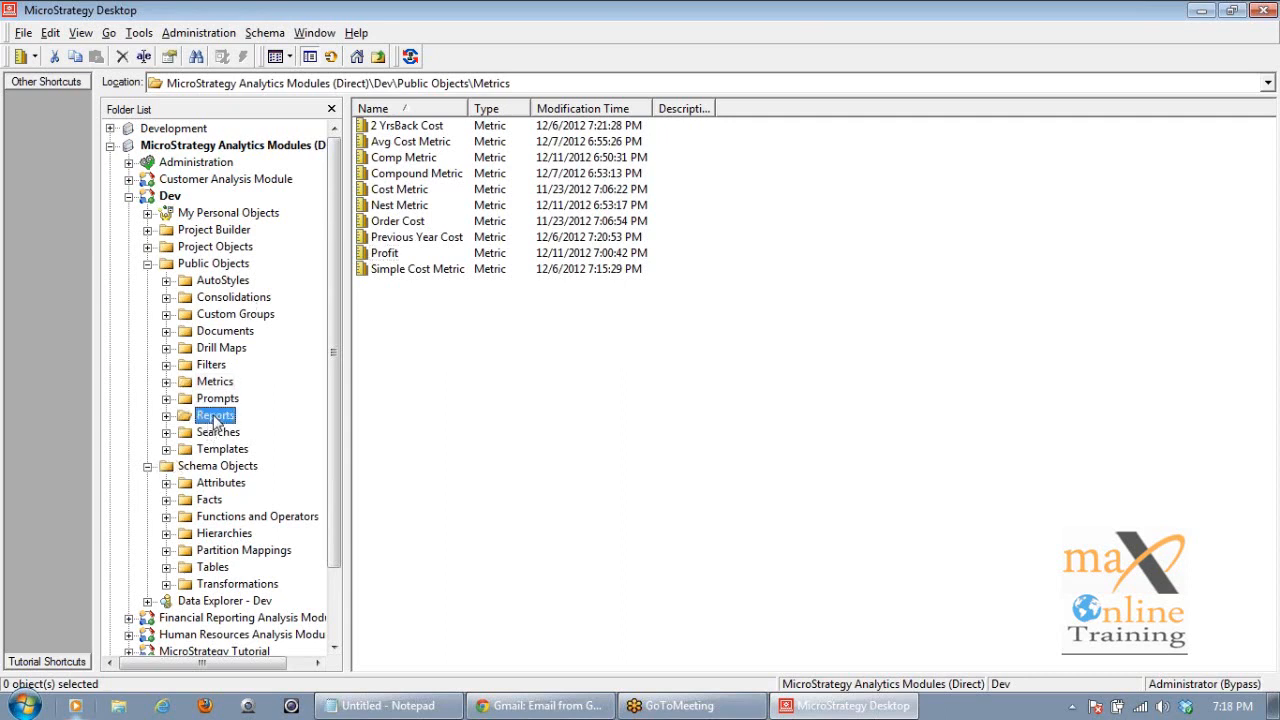
left_click(518, 390)
right_click(518, 390)
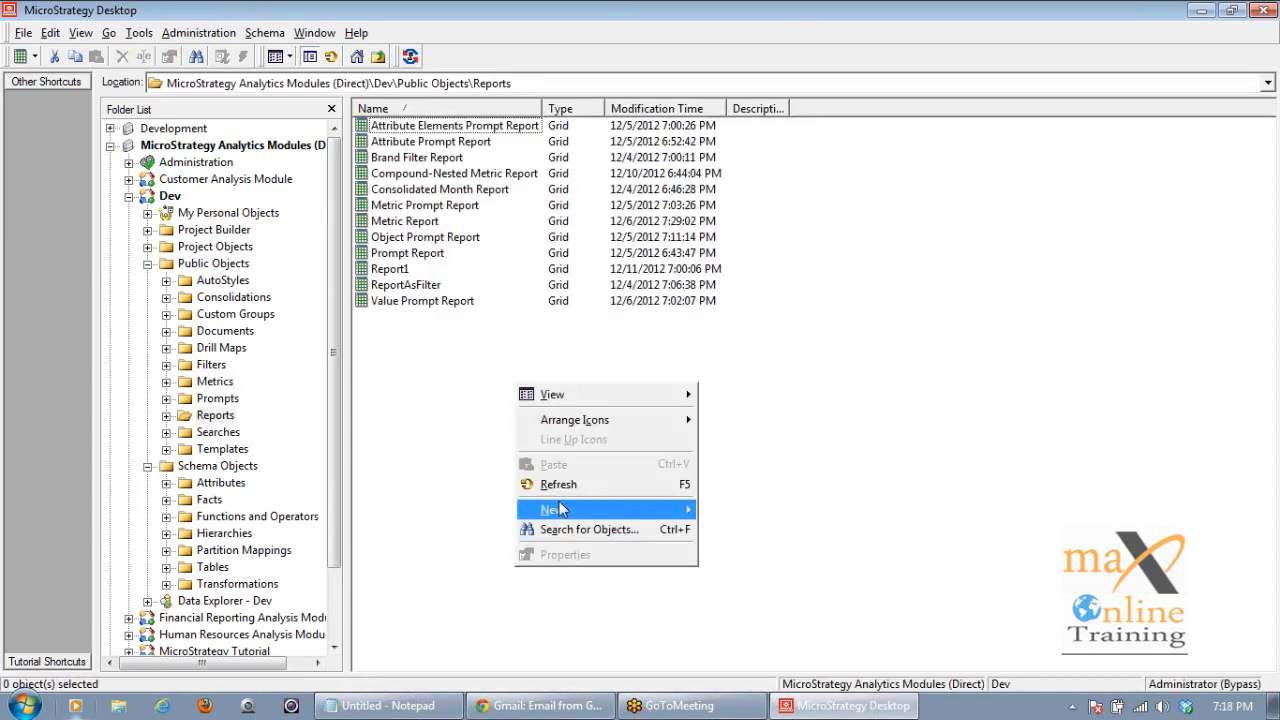
left_click(560, 510)
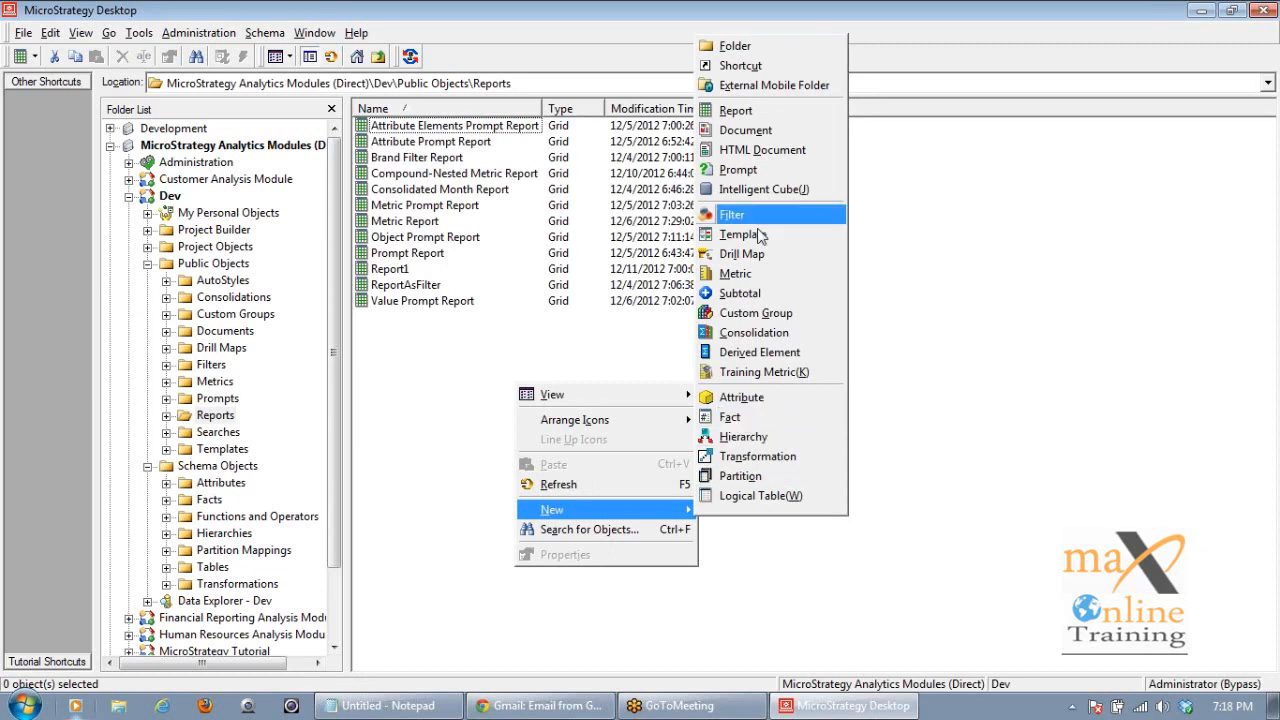
left_click(745, 110)
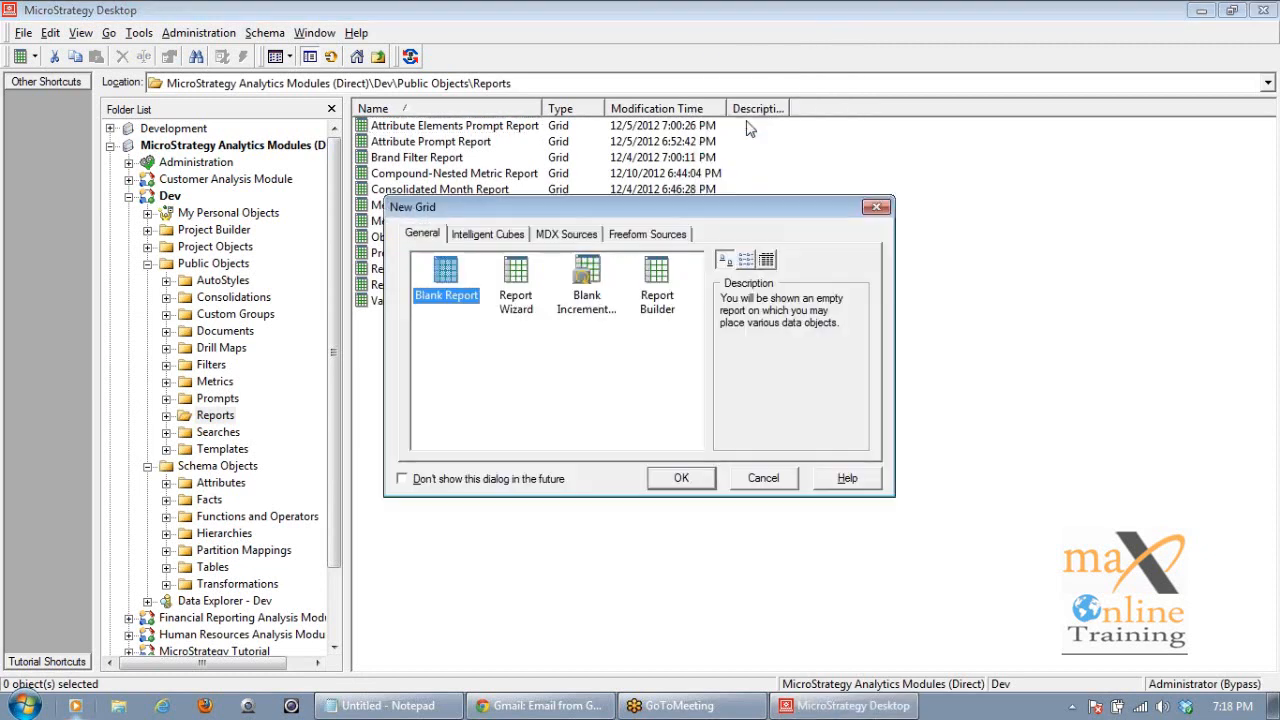
View the Intelligent Cubes and MDX Sources options for the new report, and return to the General report types.
left_click(500, 238)
left_click(566, 236)
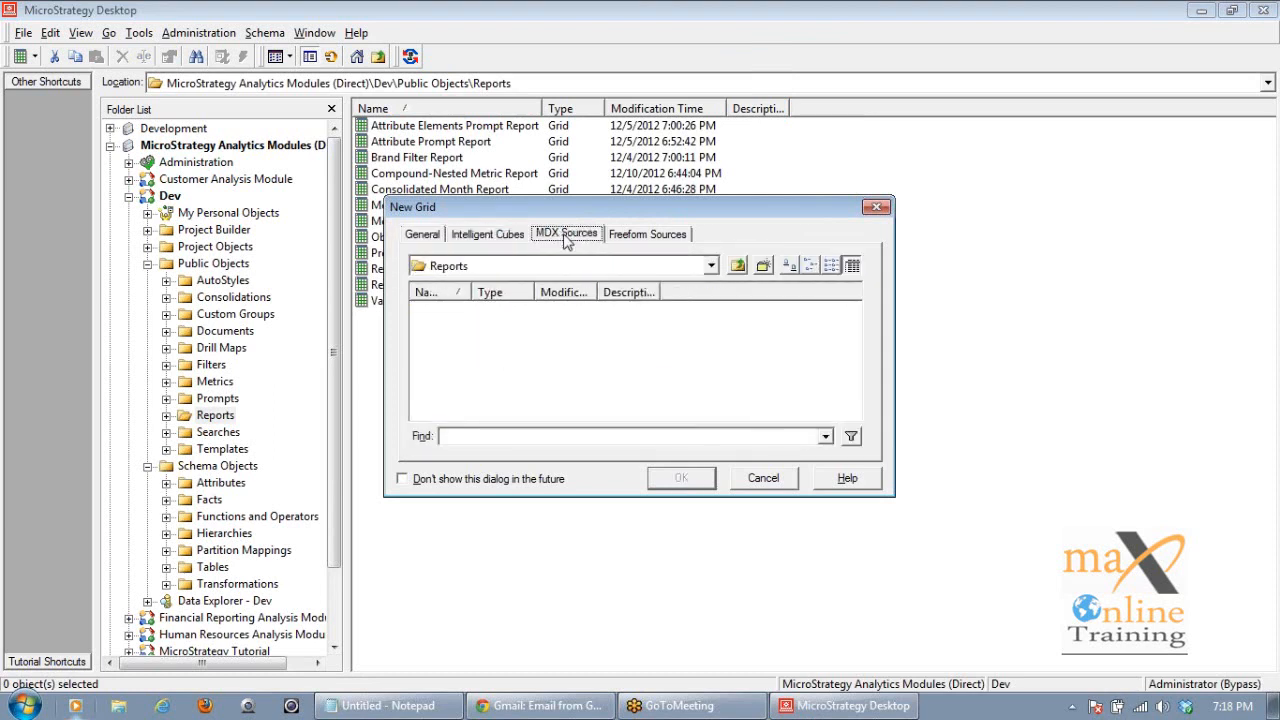
left_click(424, 238)
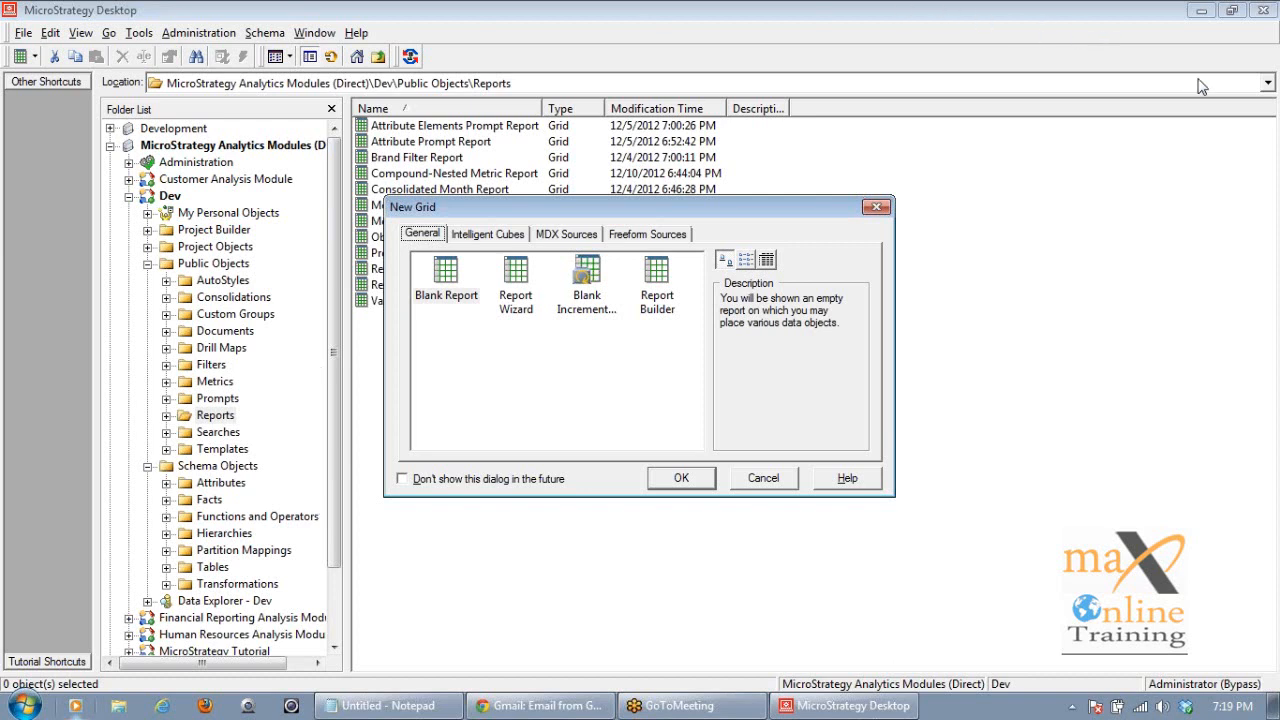
left_click(1269, 50)
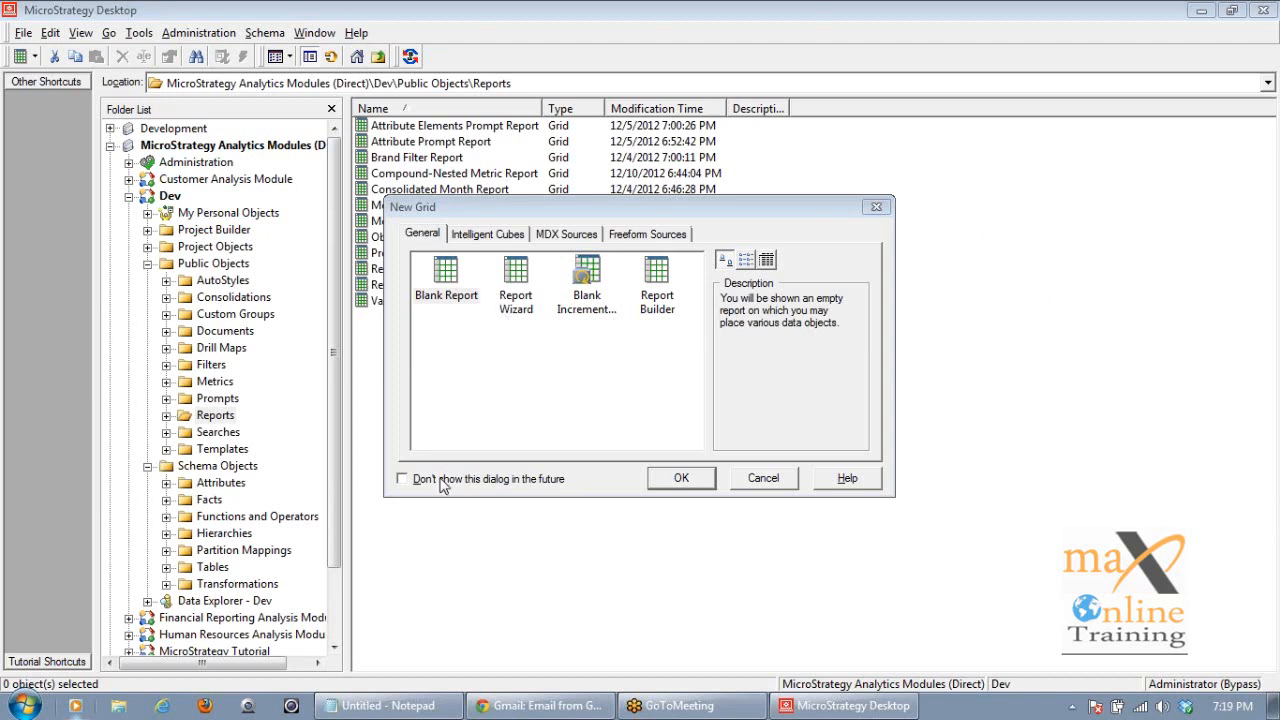
Start the new report with the Report Wizard, view its template prompt, and cancel the wizard.
left_click(517, 273)
left_click(450, 277)
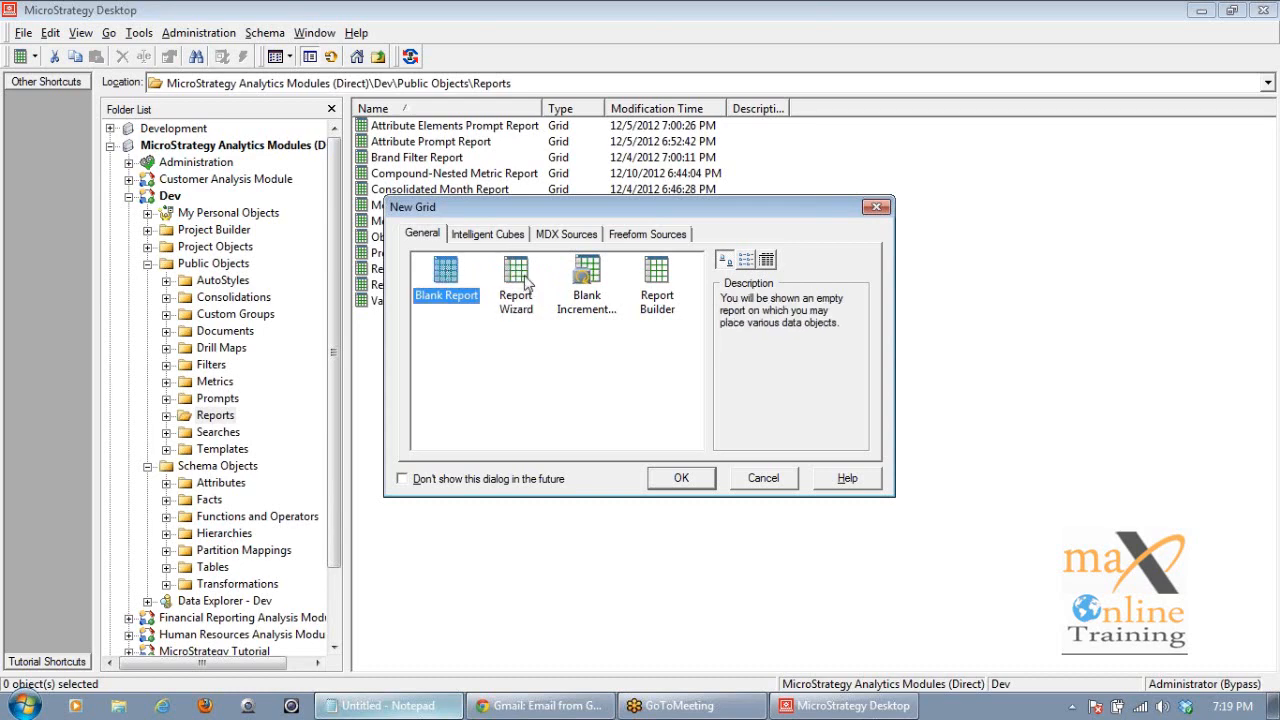
left_click(528, 280)
left_click(676, 479)
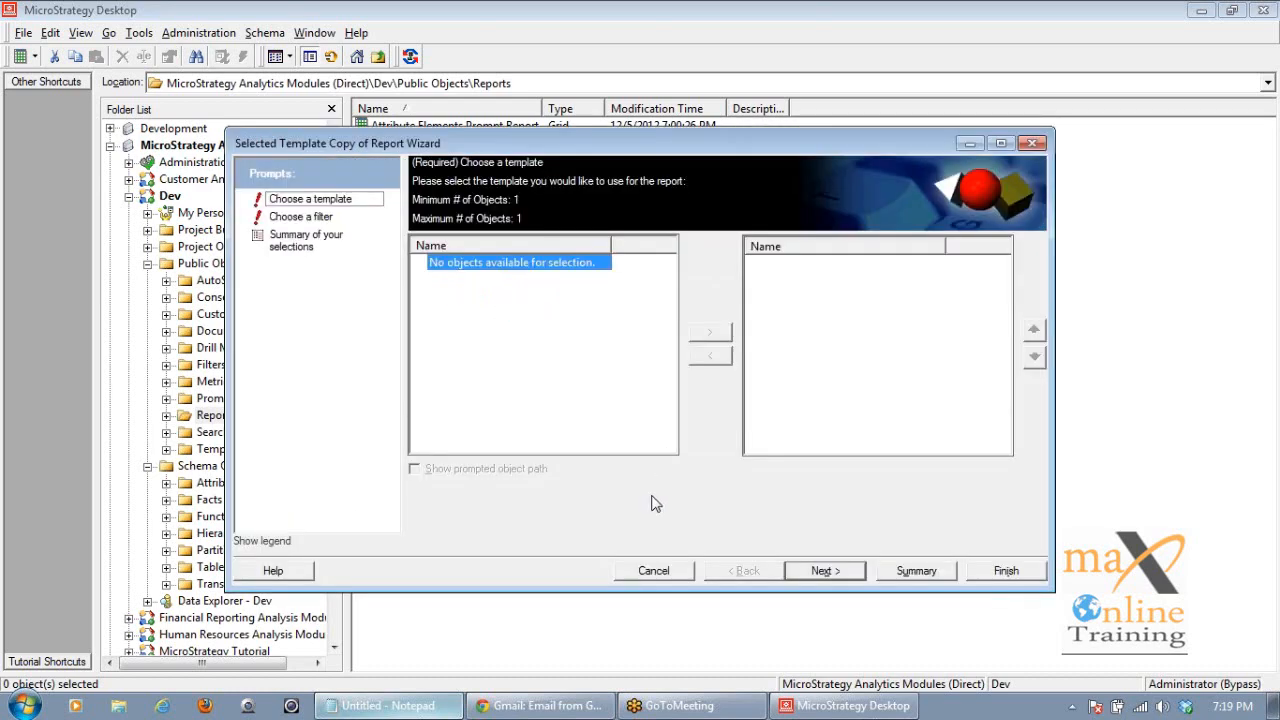
left_click(664, 575)
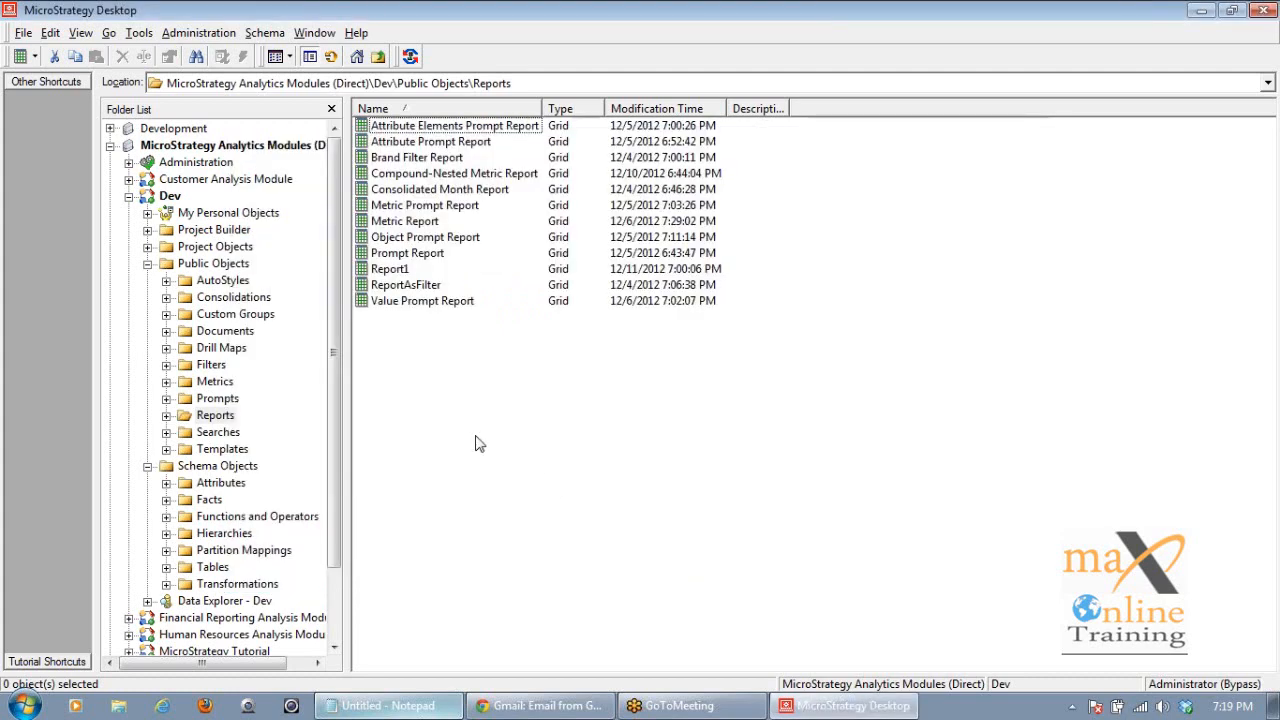
View the object types that can be created in the Reports folder without creating one.
right_click(468, 428)
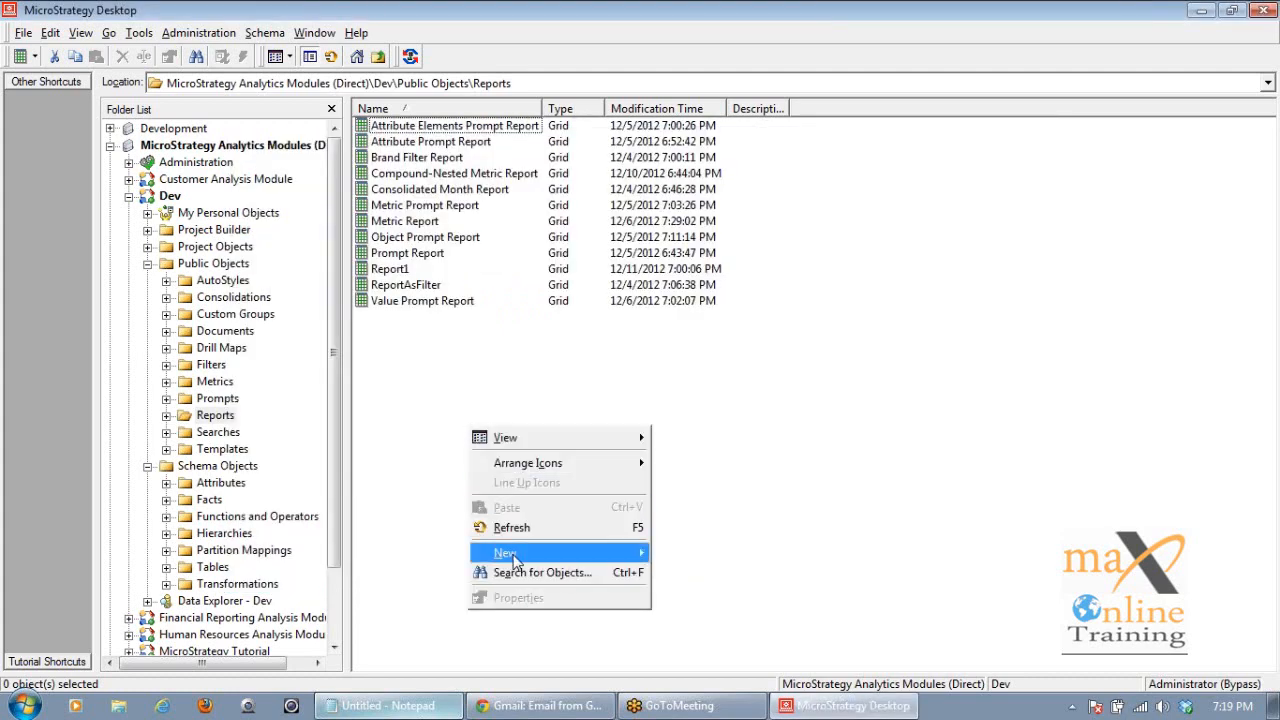
mouse_move(519, 557)
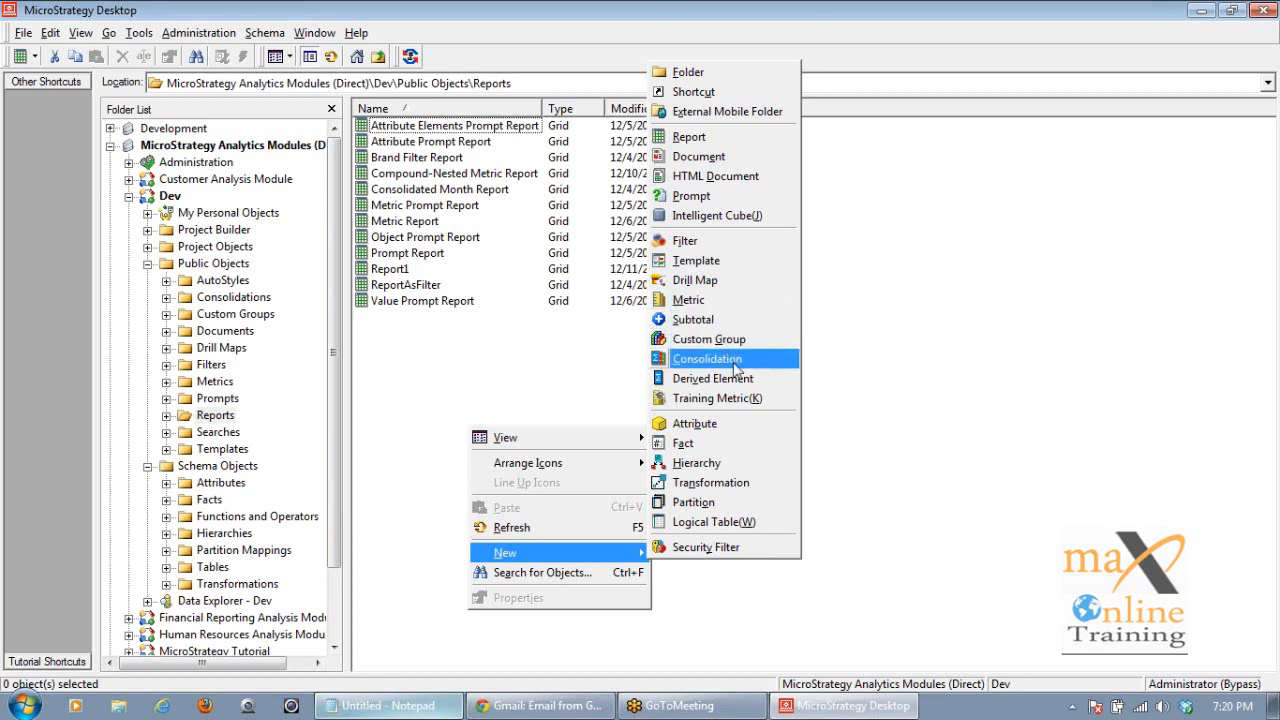
left_click(408, 394)
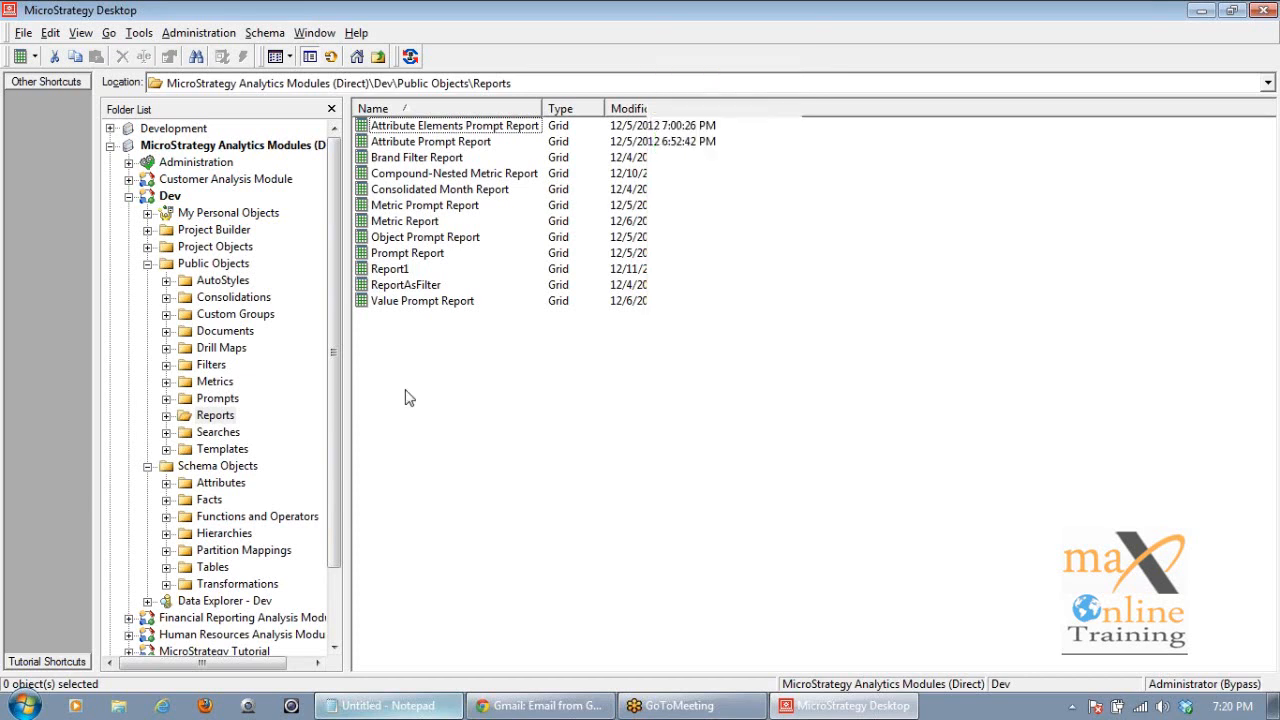
Open the Custom Groups folder and view the full list of object types that can be created there.
left_click(255, 316)
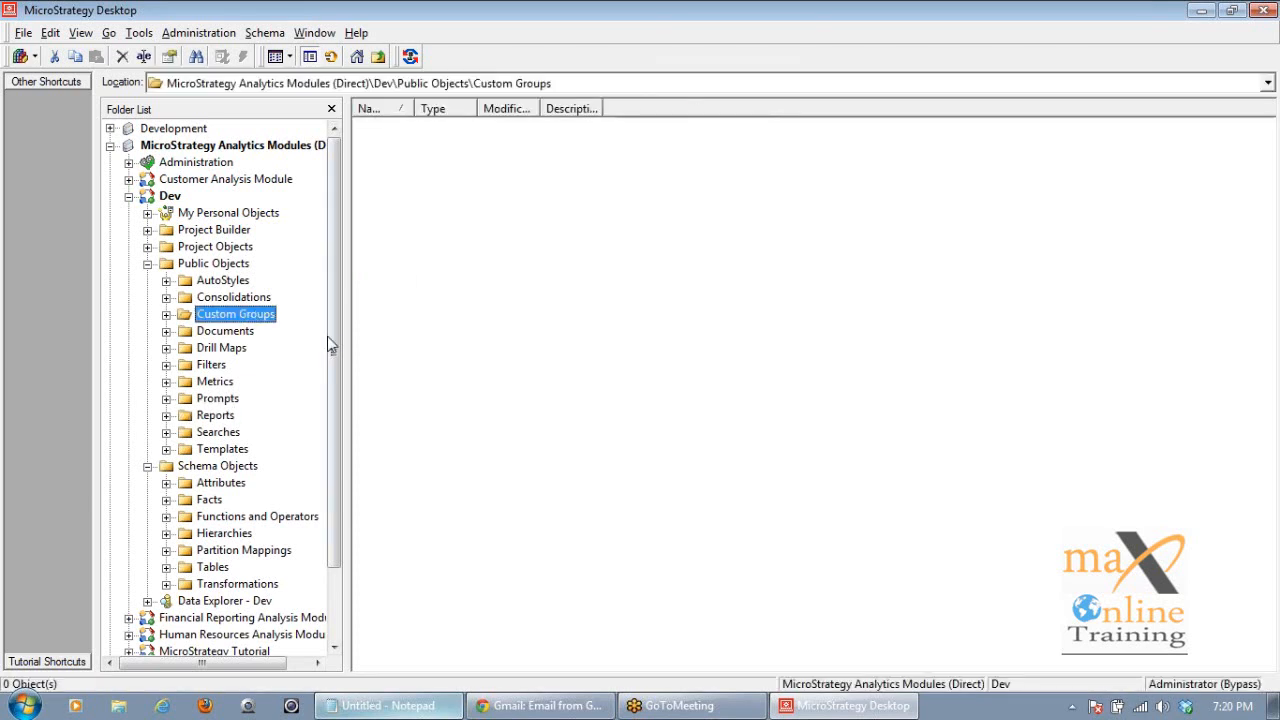
right_click(403, 256)
mouse_move(457, 377)
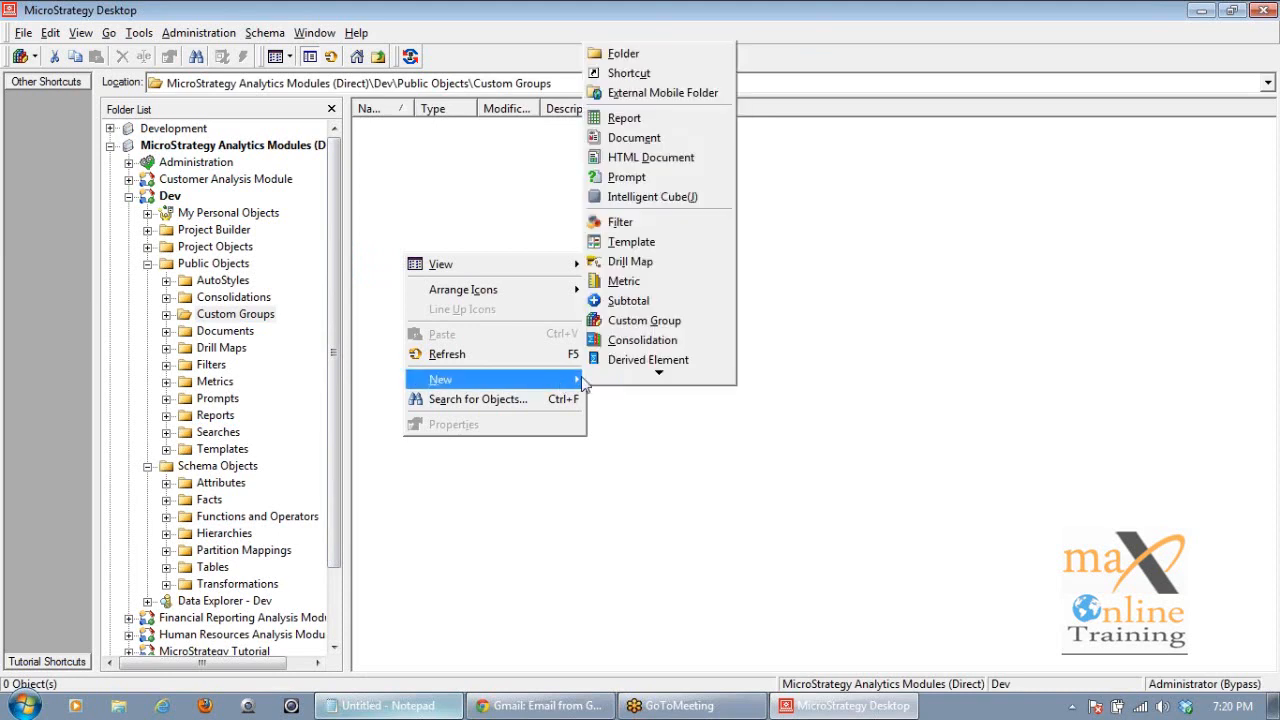
mouse_move(658, 372)
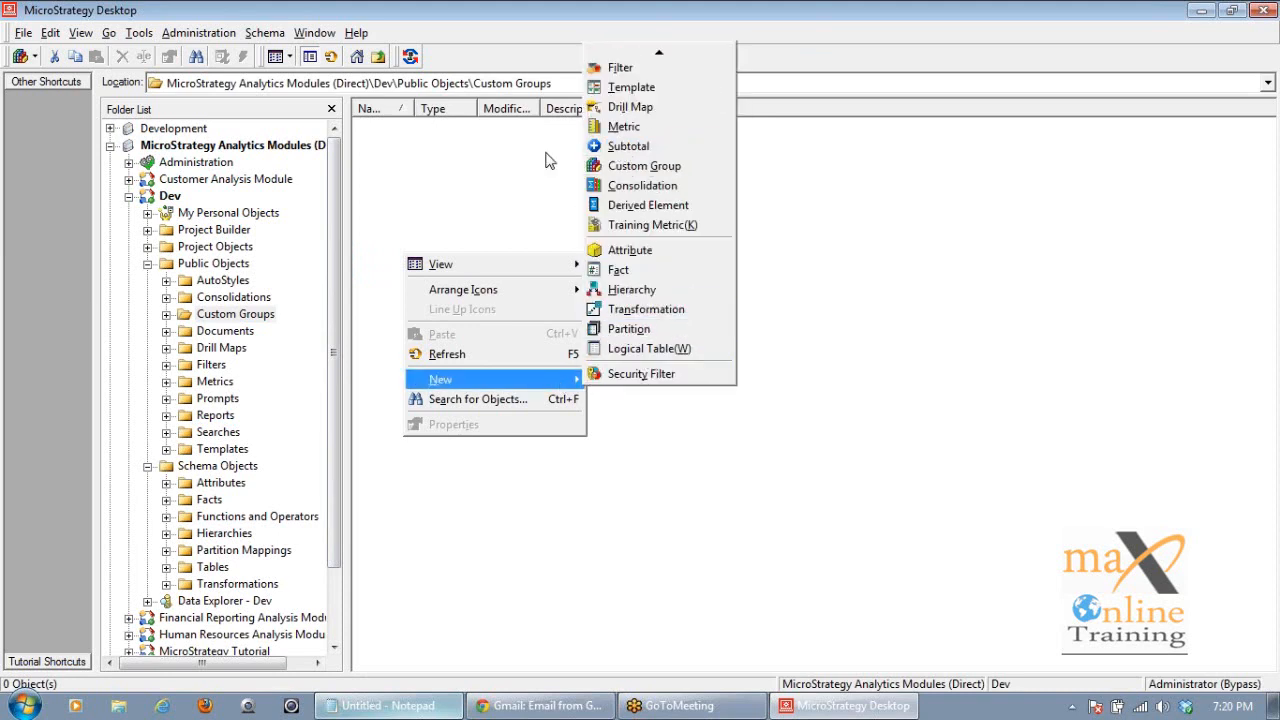
left_click(488, 3)
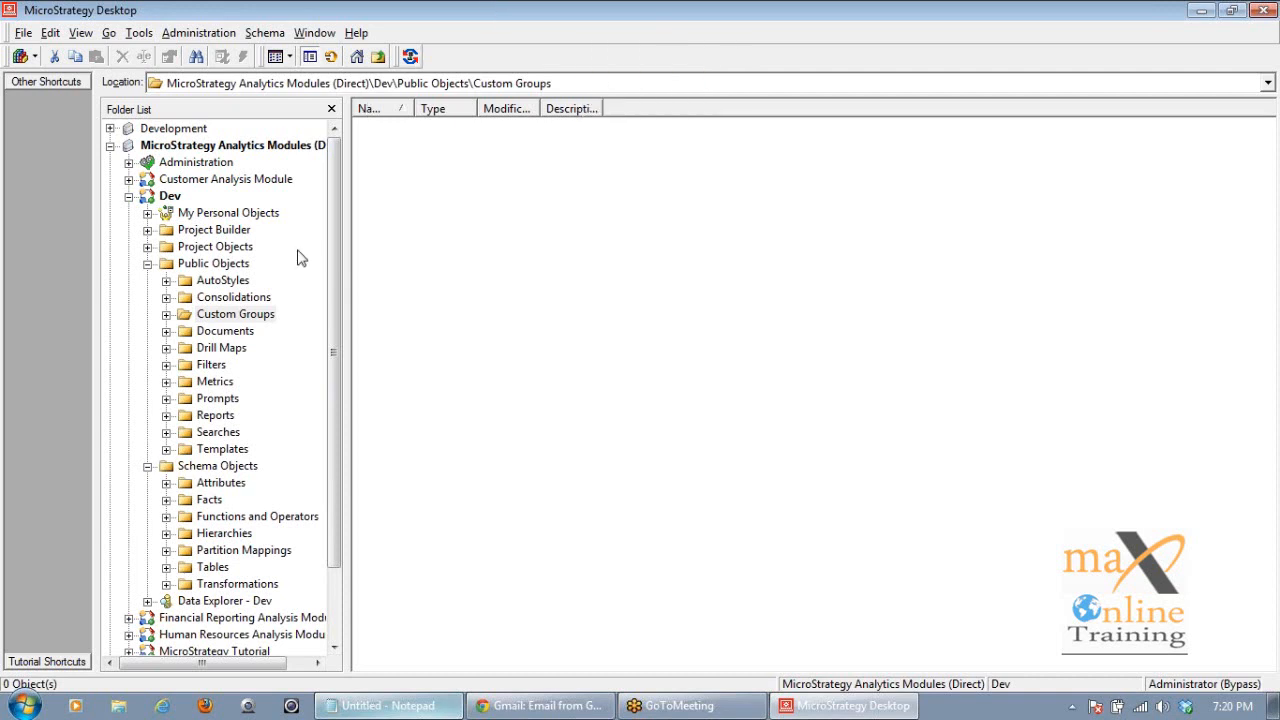